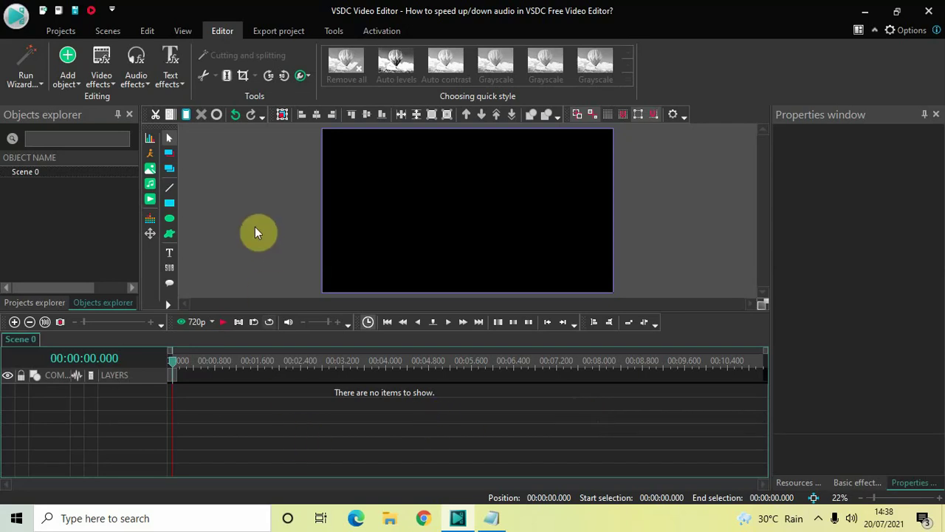
- Add the 'Galactic Damages - Jingle Punks' audio file to the scene at the default position
{"action": "left_click", "coordinate": [68, 80]}
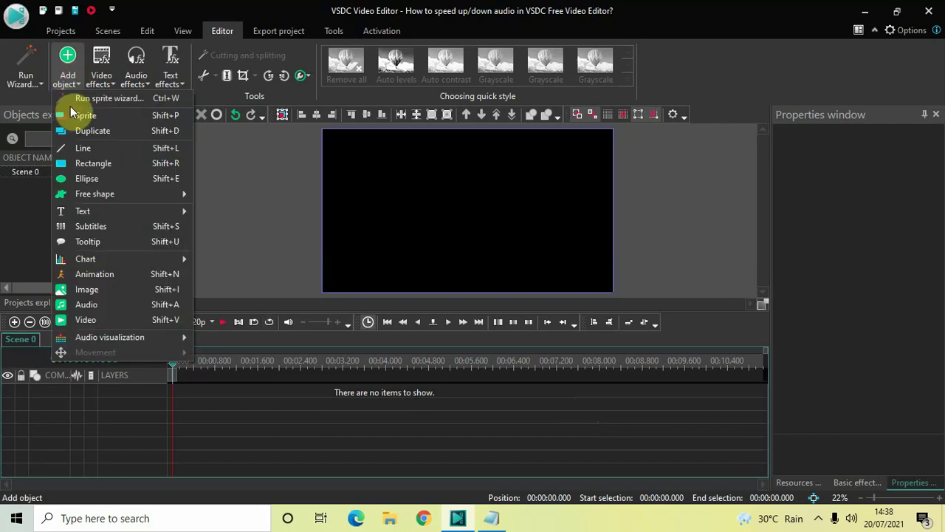
{"action": "left_click", "coordinate": [106, 302]}
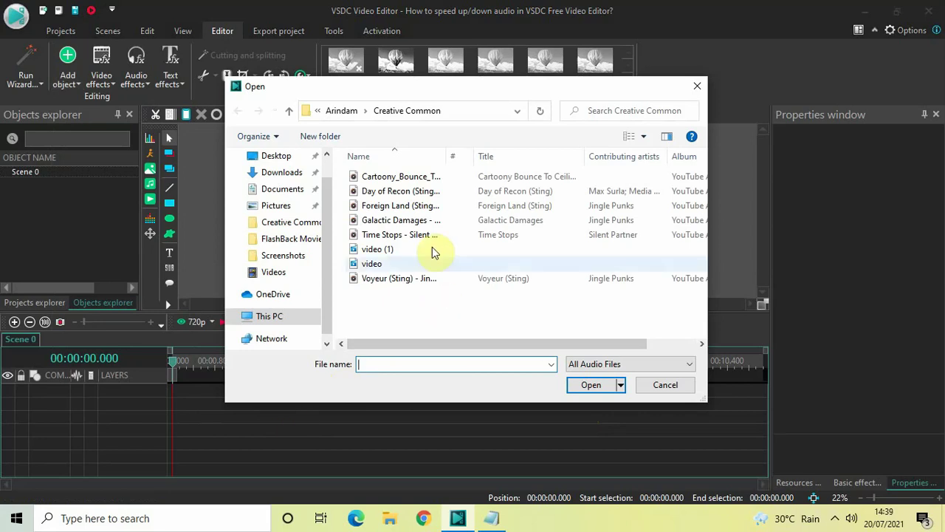
{"action": "left_click", "coordinate": [443, 221]}
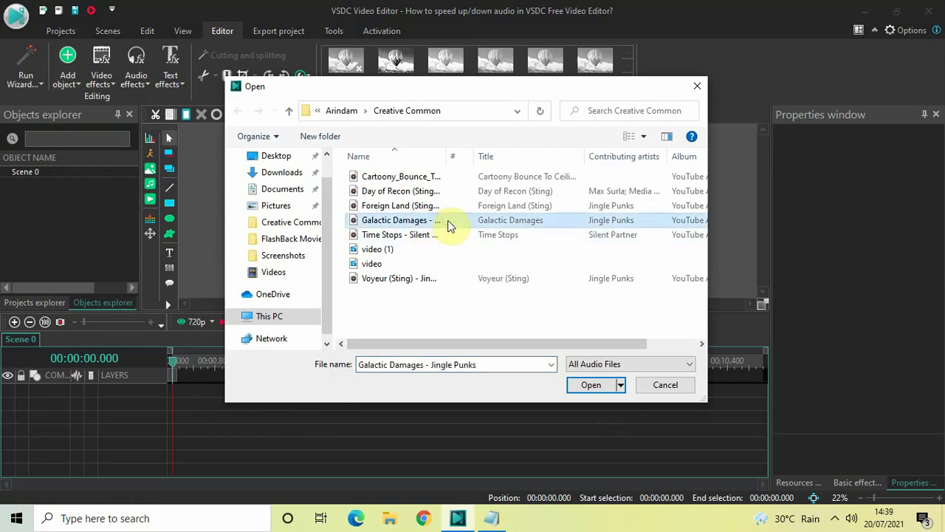
{"action": "left_click", "coordinate": [590, 387]}
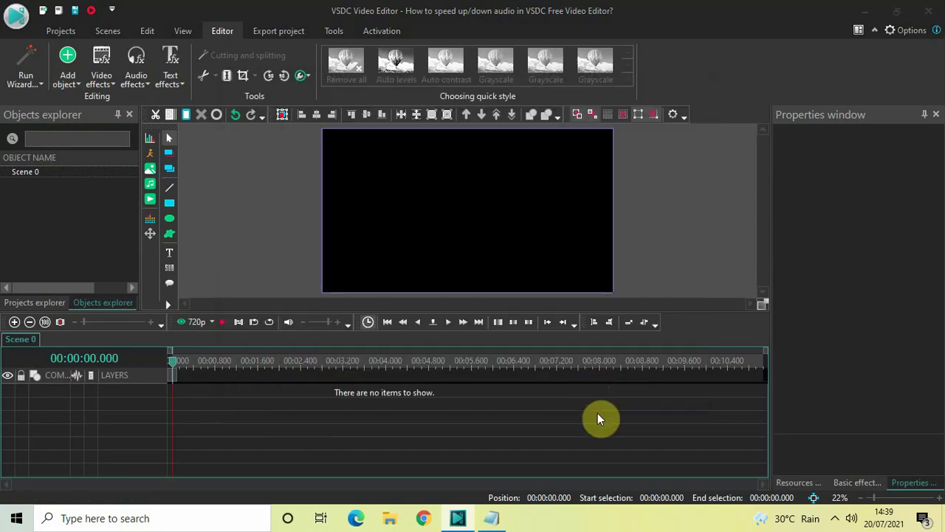
{"action": "left_click", "coordinate": [600, 326]}
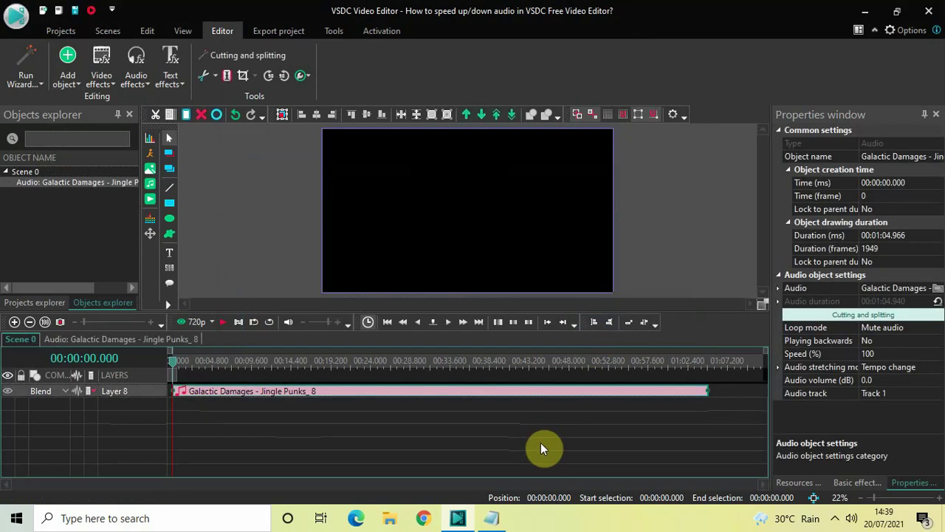
{"action": "key", "text": "space"}
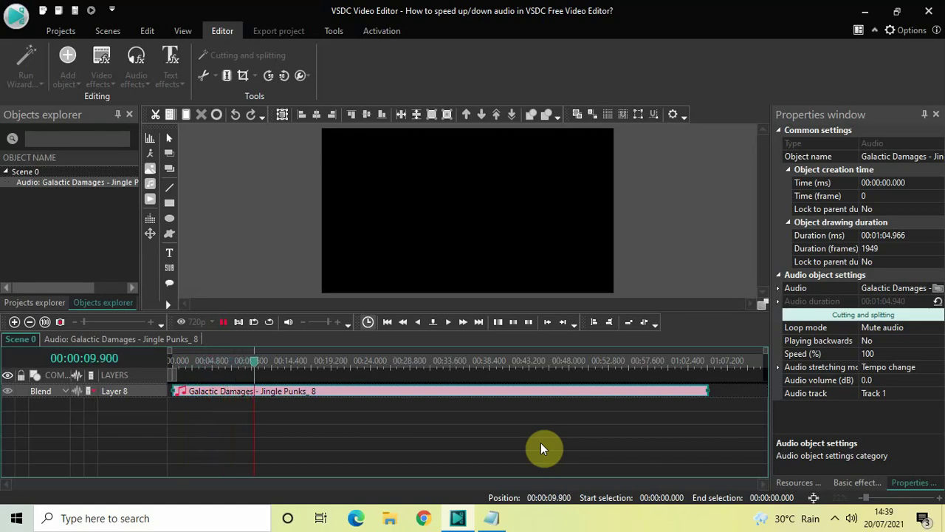
{"action": "key", "text": "space"}
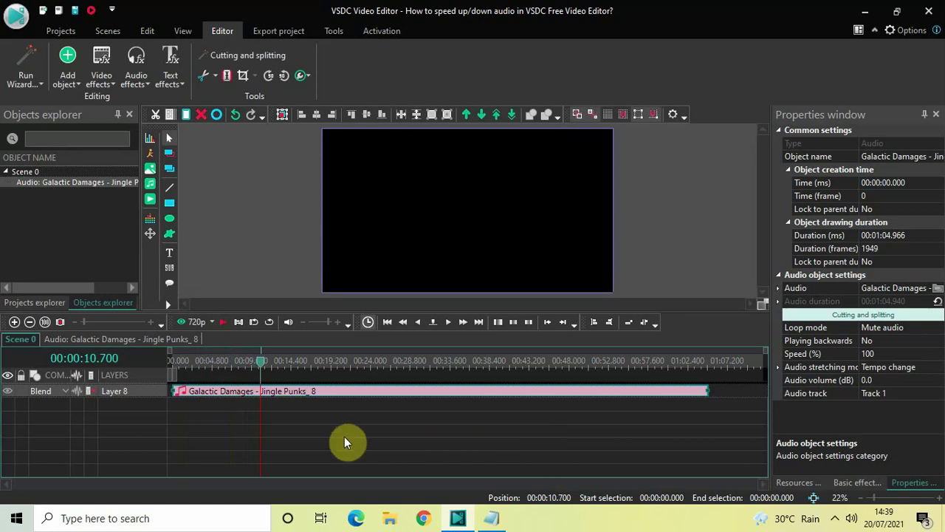
{"action": "left_click_drag", "start_coordinate": [261, 369], "coordinate": [148, 373]}
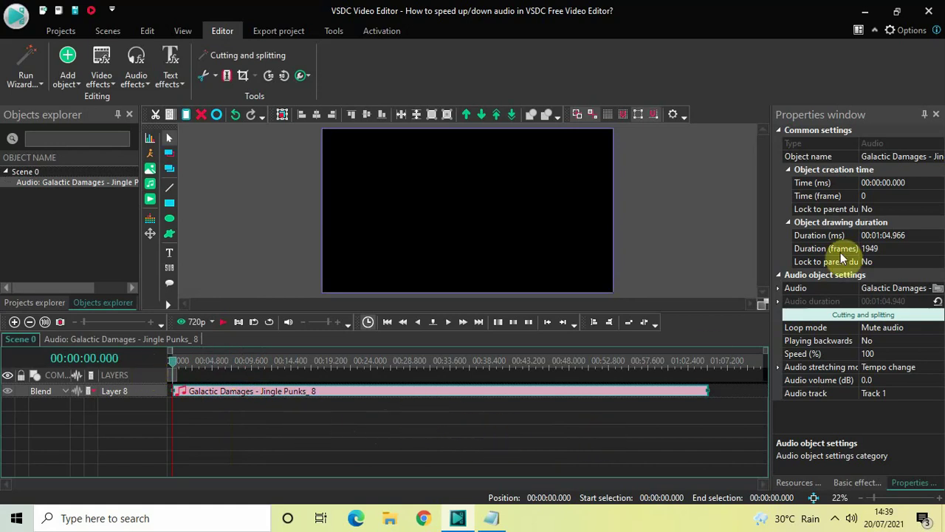
{"action": "left_click", "coordinate": [903, 241]}
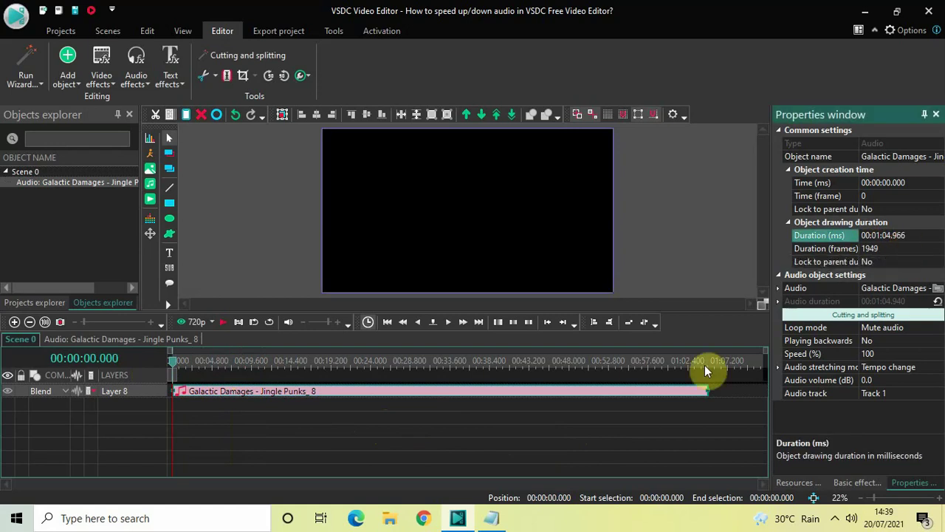
{"action": "left_click", "coordinate": [494, 518]}
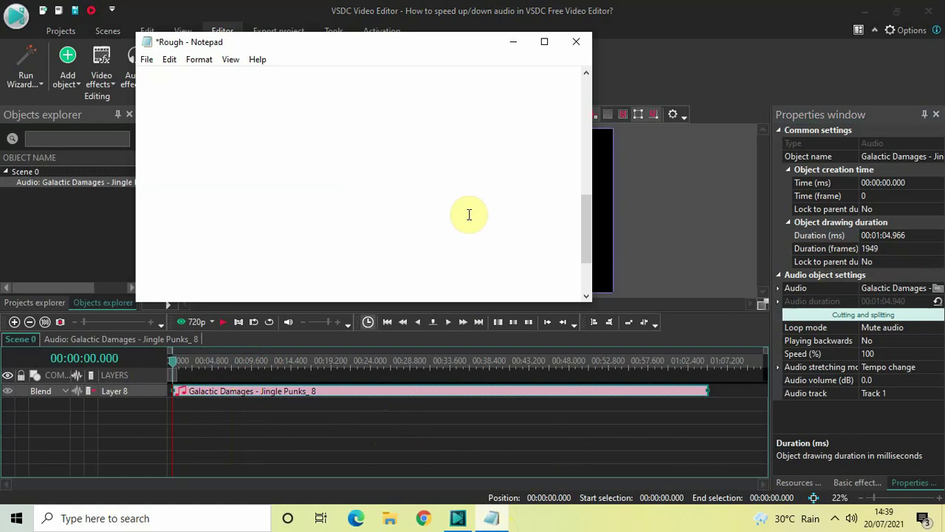
- Write '1 04 966 - Original Duration' in the Rough notes, then minimise Notepad
{"action": "type", "text": "1"}
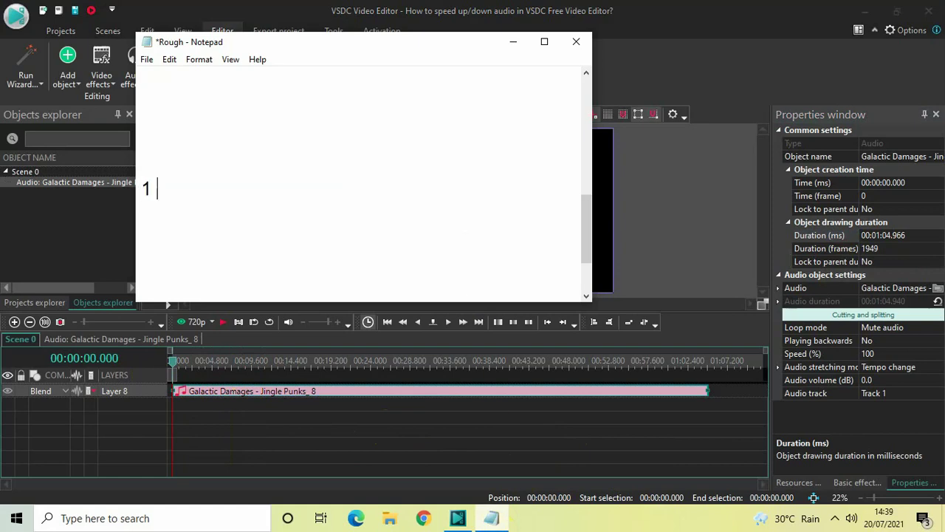
{"action": "type", "text": " 04 966"}
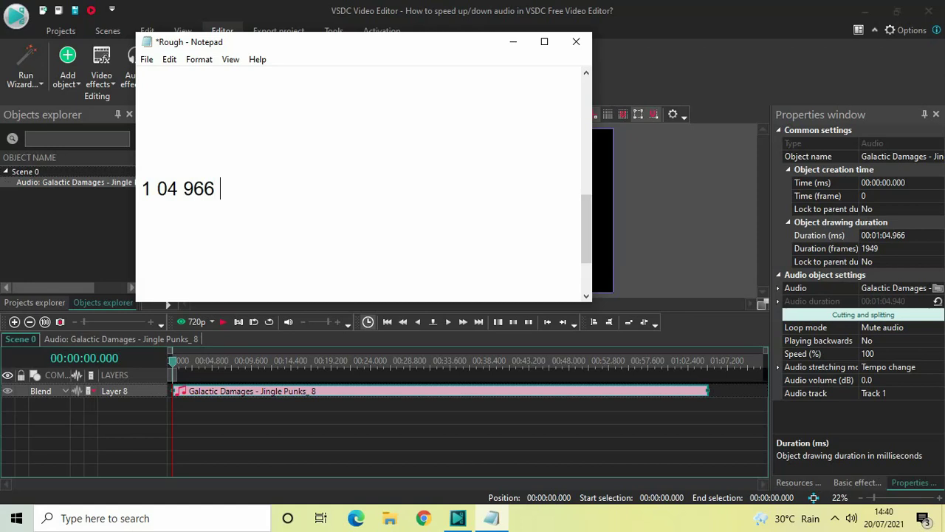
{"action": "type", "text": "- Origina"}
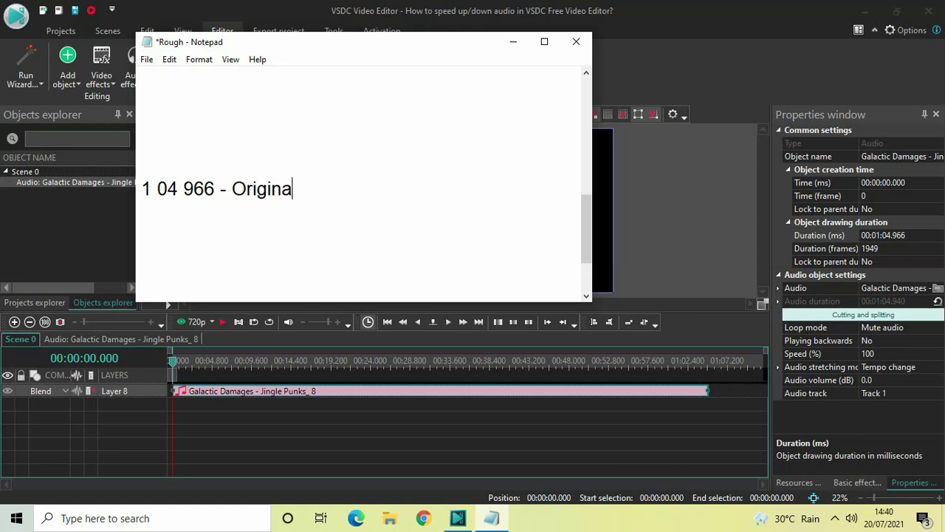
{"action": "type", "text": "l Duration"}
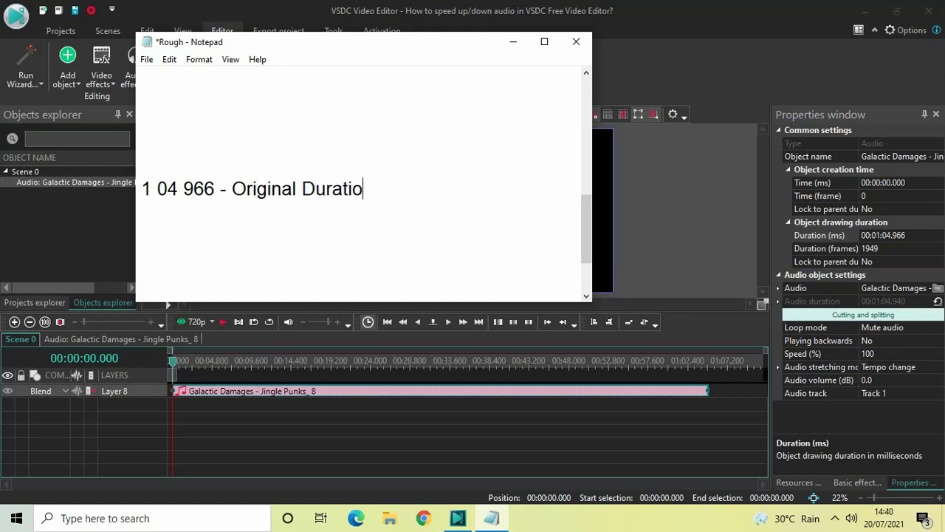
{"action": "left_click", "coordinate": [513, 41]}
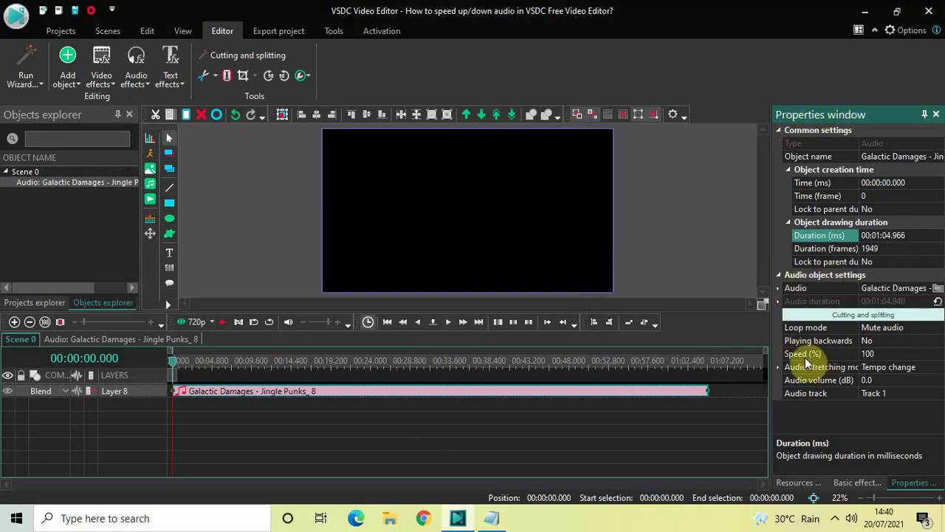
- Change the audio's Speed (%) from 100 to 200, cutting its duration to 00:00:32.500
{"action": "left_click", "coordinate": [889, 356]}
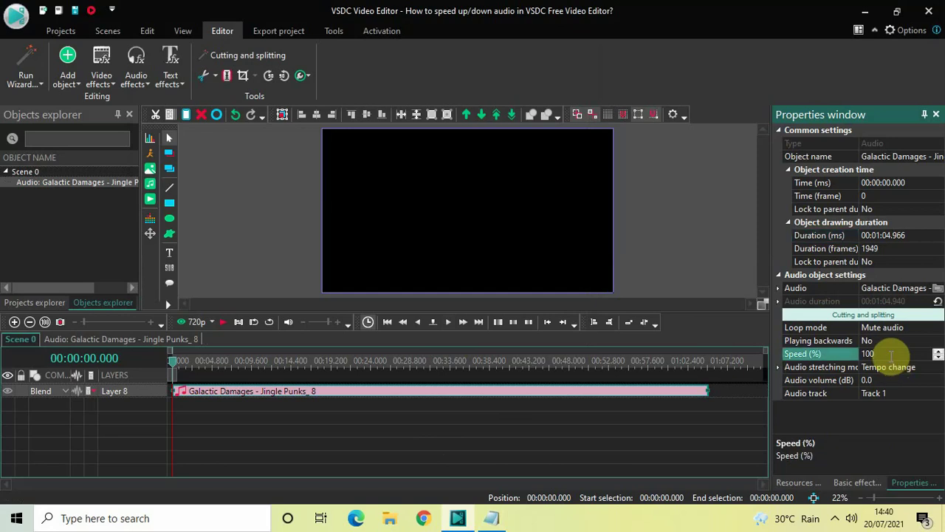
{"action": "key", "text": "BackSpace"}
{"action": "key", "text": "BackSpace"}
{"action": "key", "text": "BackSpace"}
{"action": "type", "text": "200"}
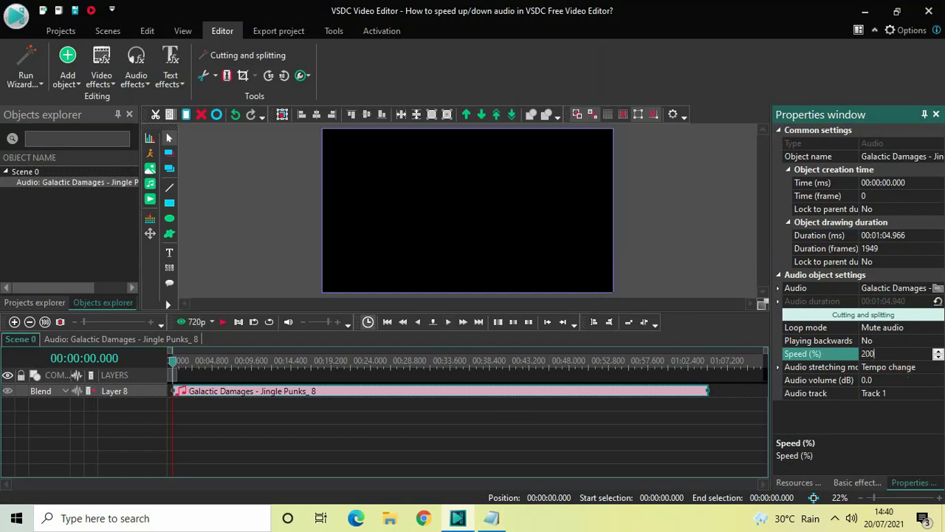
{"action": "key", "text": "Return"}
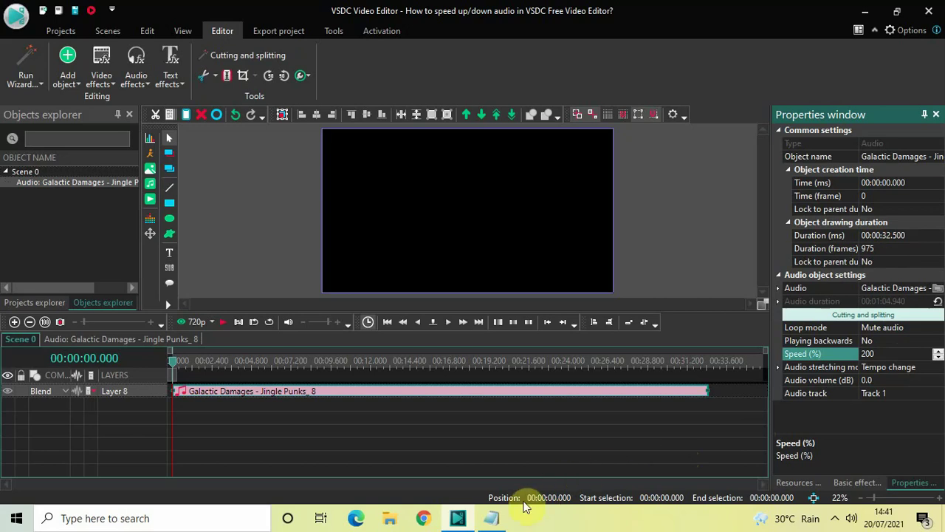
- Add a new line '32 500 - After speeding up' to the Rough notes, then minimise them
{"action": "left_click", "coordinate": [491, 519]}
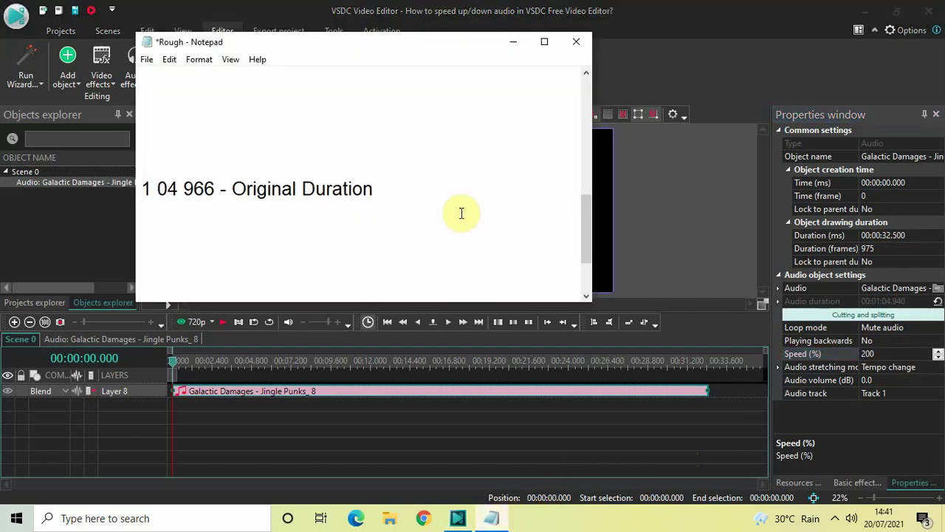
{"action": "key", "text": "Return"}
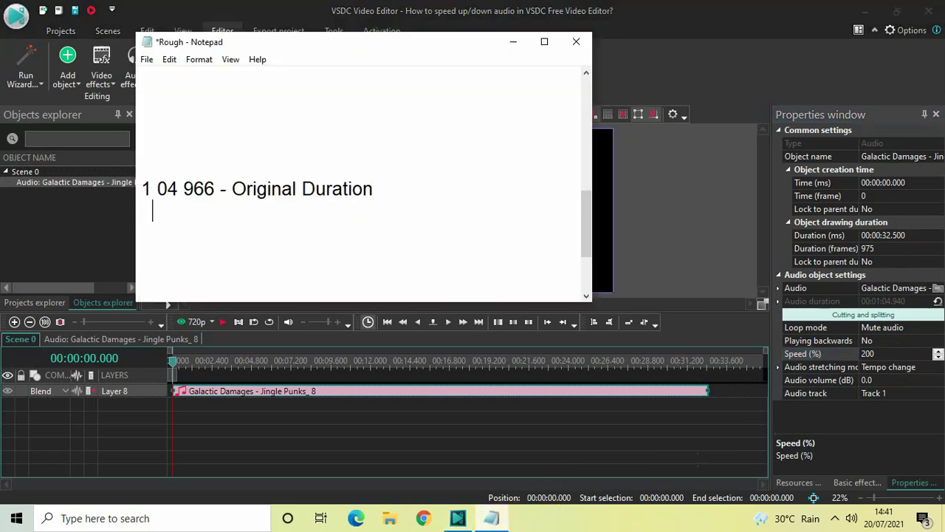
{"action": "type", "text": "32 500 "}
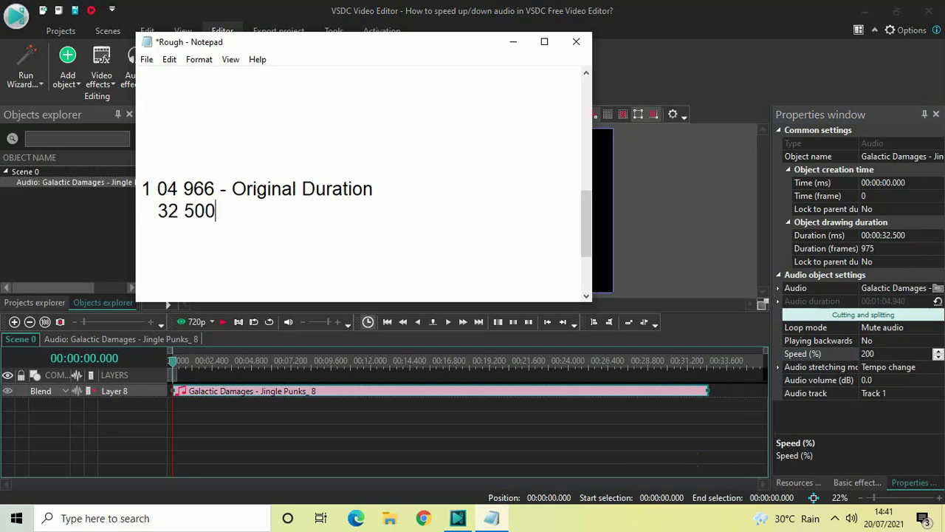
{"action": "type", "text": "- After sp"}
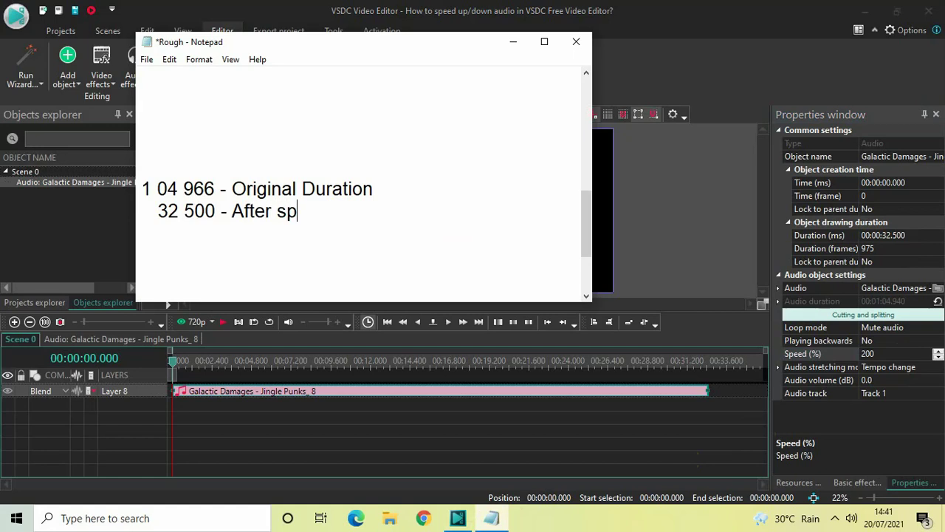
{"action": "type", "text": "eeding up"}
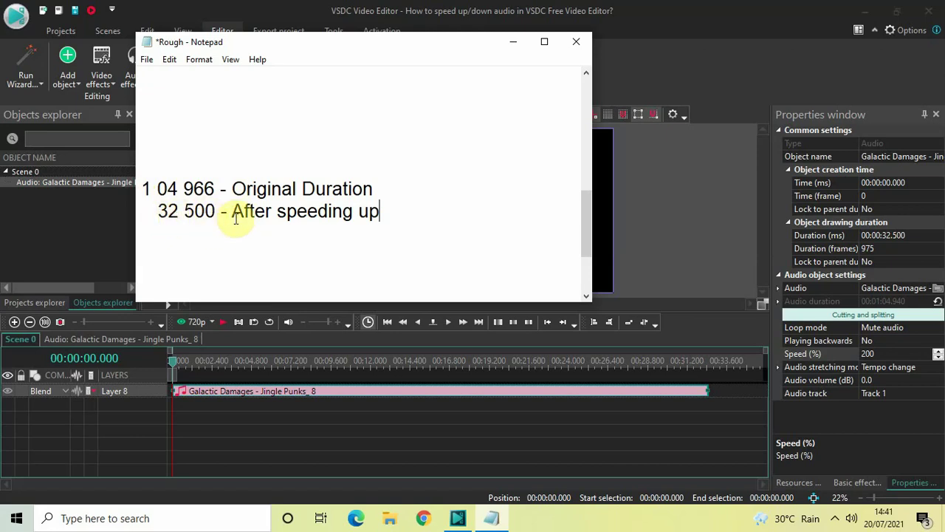
{"action": "left_click", "coordinate": [515, 42]}
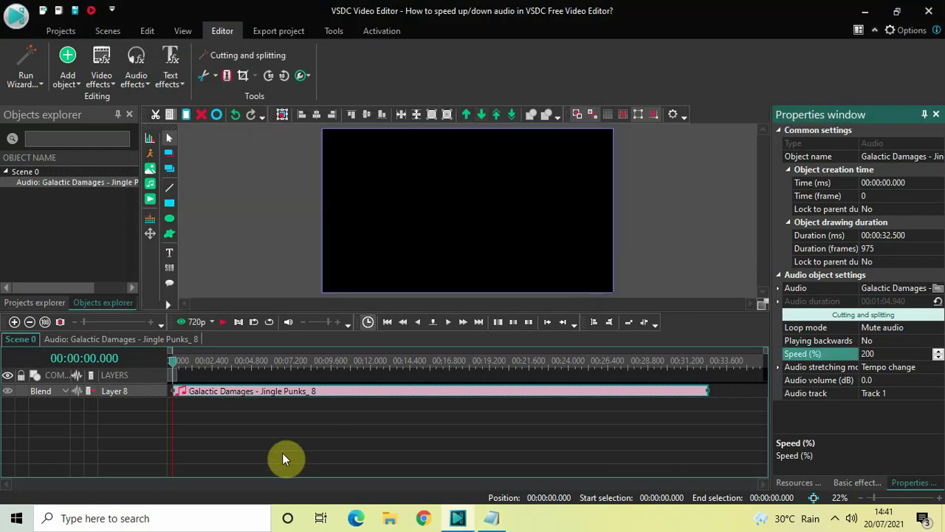
- Play the 200%-speed audio and stop it at about 10 seconds
{"action": "key", "text": "space"}
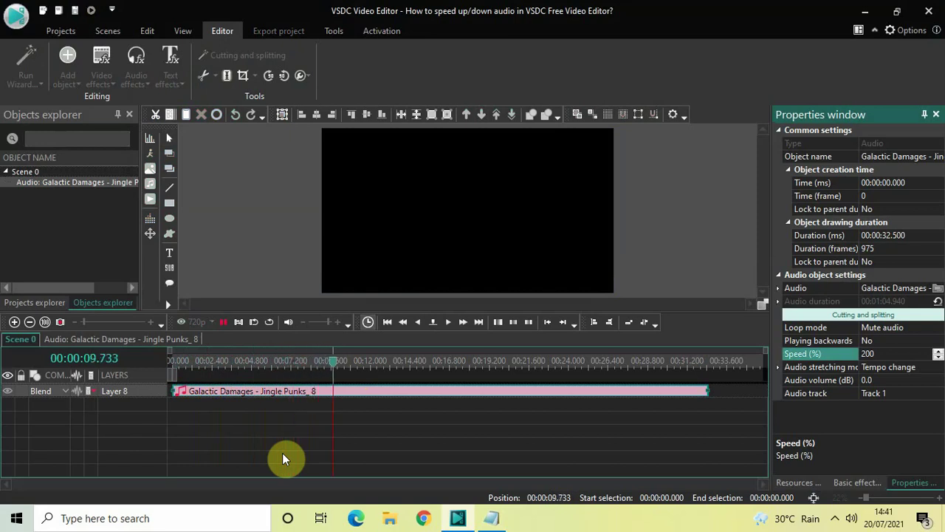
{"action": "key", "text": "space"}
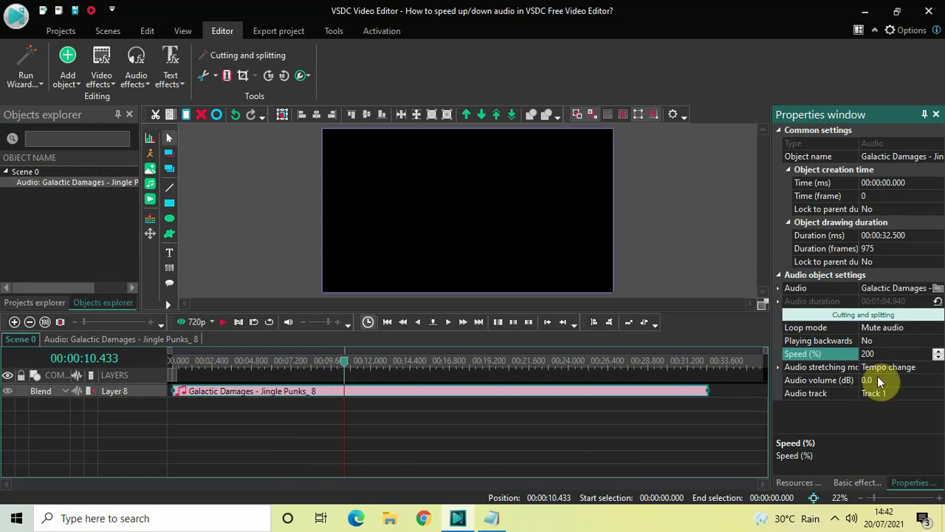
- Reset the audio's Speed (%) to 100 to restore its original duration
{"action": "left_click", "coordinate": [886, 355]}
{"action": "key", "text": "BackSpace"}
{"action": "key", "text": "BackSpace"}
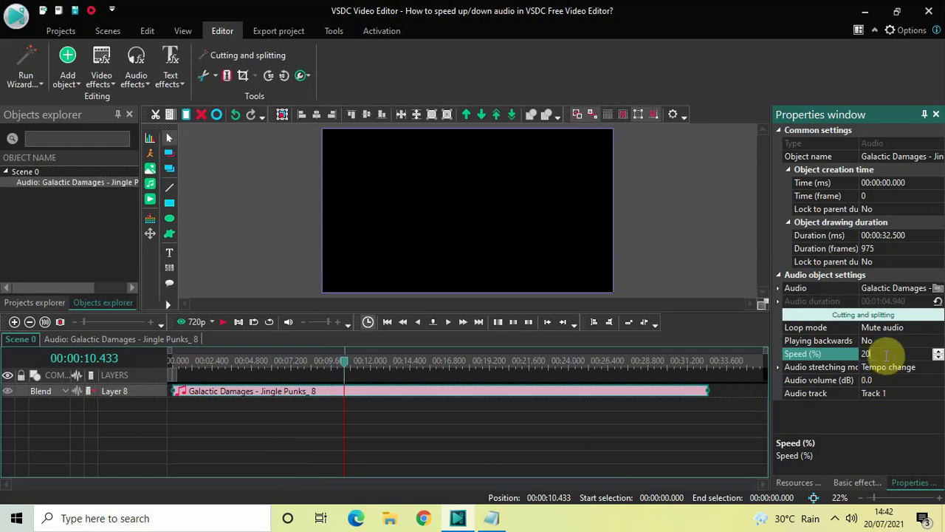
{"action": "key", "text": "BackSpace"}
{"action": "type", "text": "100"}
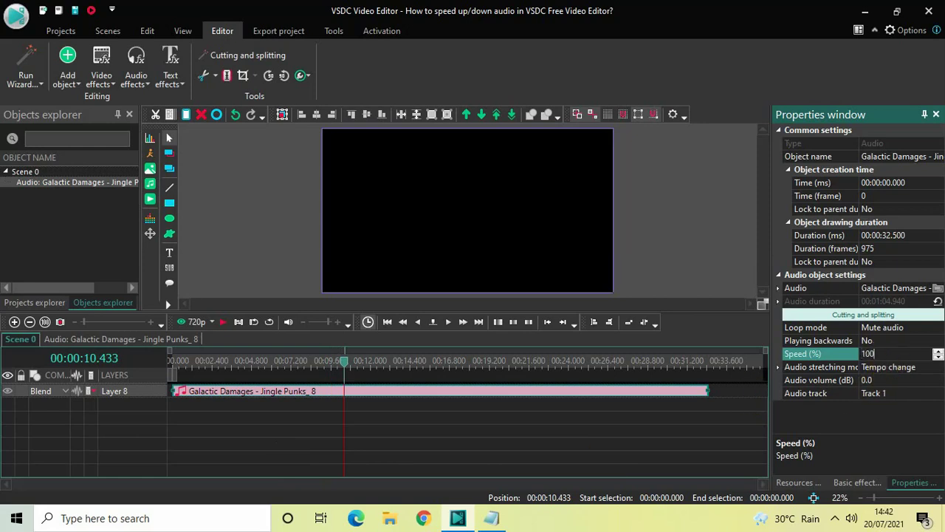
{"action": "key", "text": "Return"}
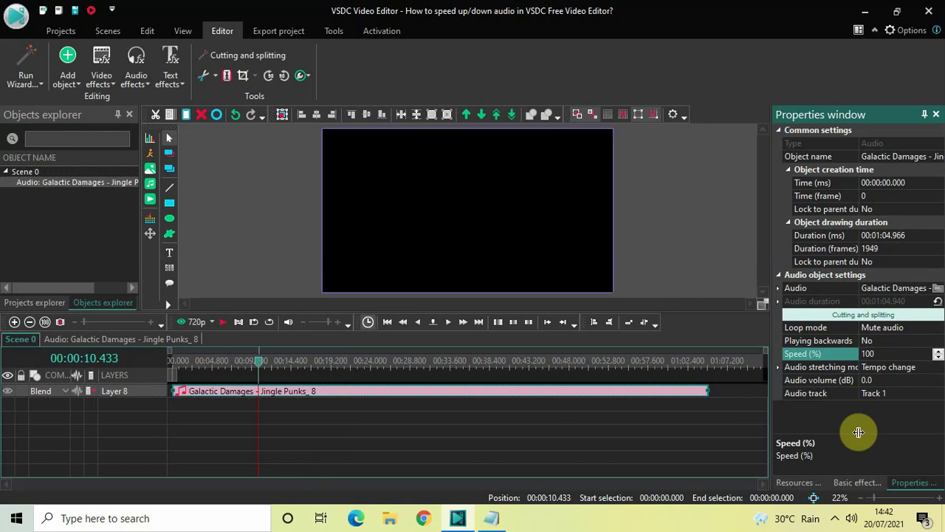
- Set Speed (%) to 50, stretching the clip to 00:02:09.900
{"action": "left_click", "coordinate": [885, 355]}
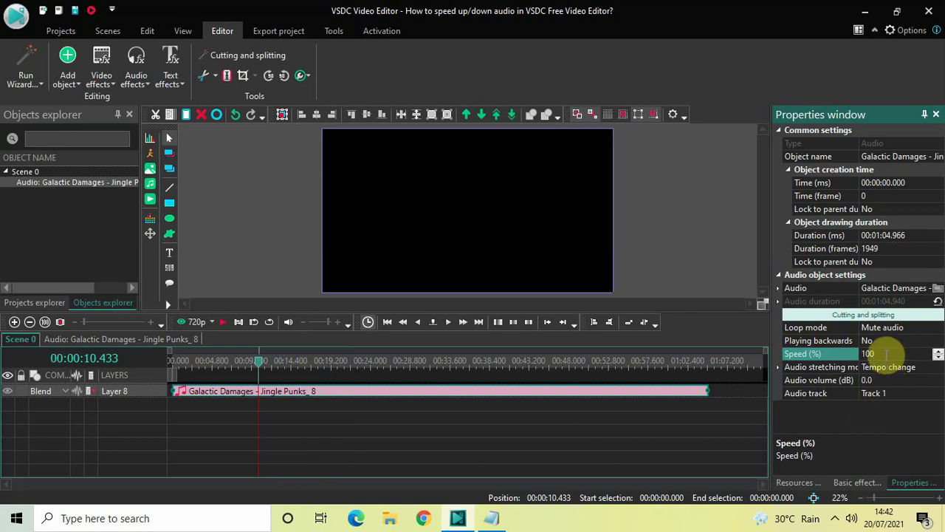
{"action": "key", "text": "BackSpace"}
{"action": "key", "text": "BackSpace"}
{"action": "key", "text": "BackSpace"}
{"action": "type", "text": "50"}
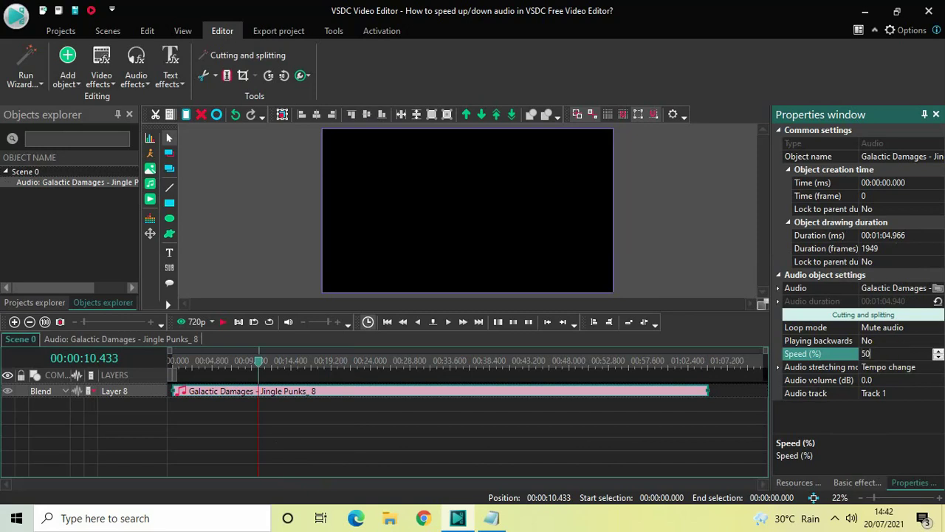
{"action": "key", "text": "Return"}
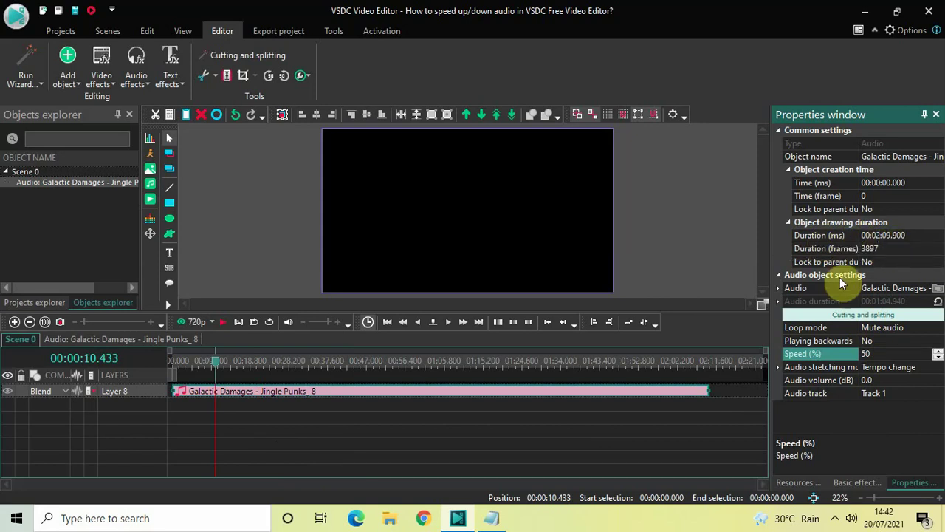
{"action": "left_click", "coordinate": [491, 518]}
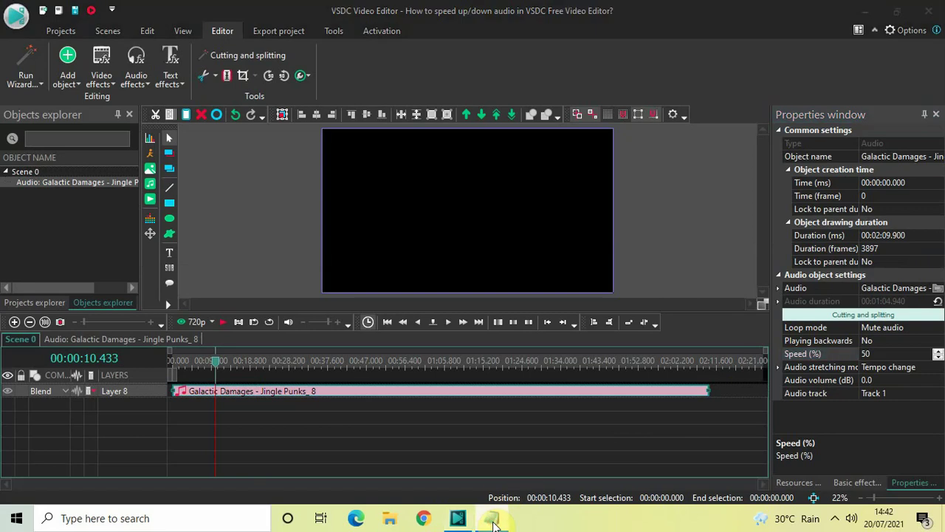
- Add the line '2 09 900 - After speeding down' to the notes and minimise Notepad
{"action": "key", "text": "Return"}
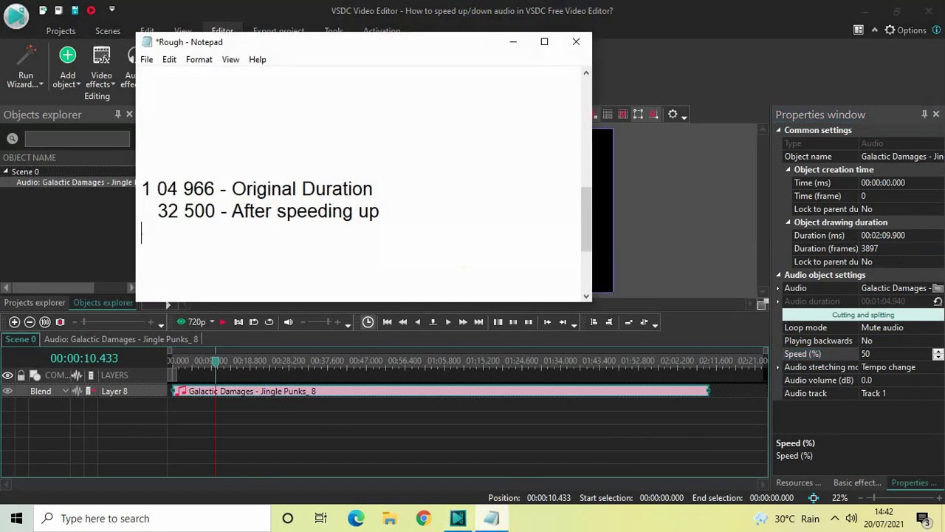
{"action": "type", "text": "2 09 900 "}
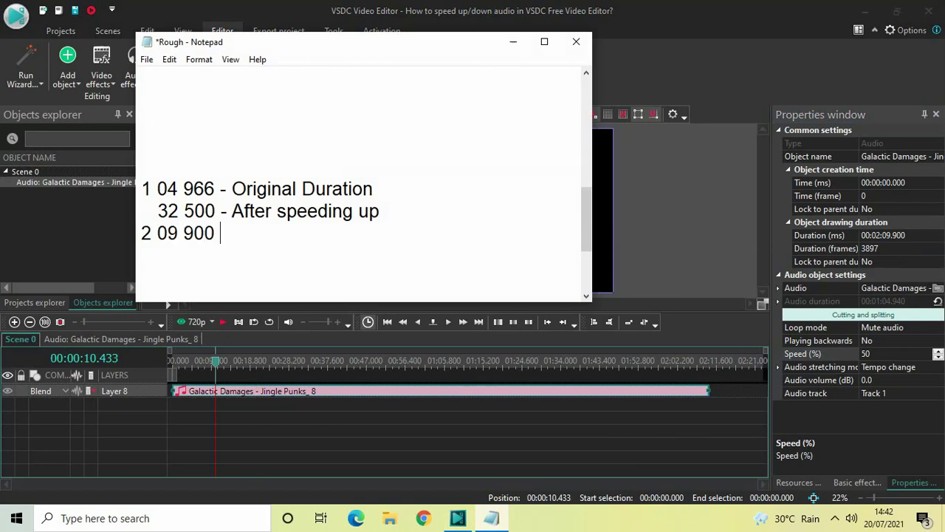
{"action": "type", "text": "- After spee"}
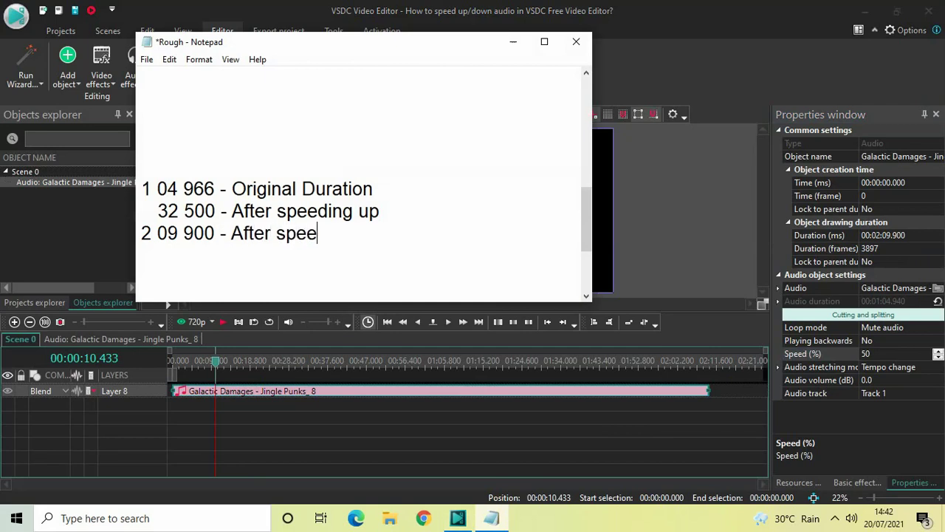
{"action": "type", "text": "ding down"}
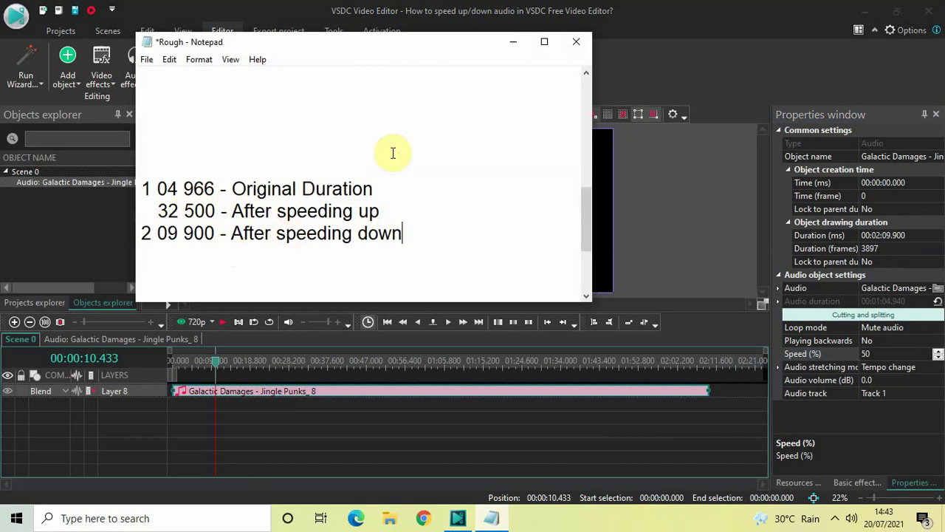
{"action": "left_click", "coordinate": [515, 43]}
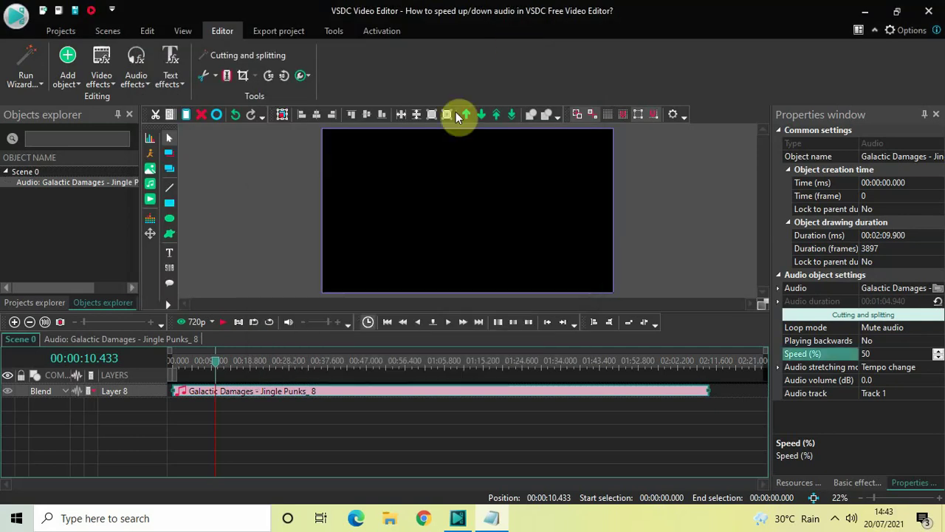
- Rewind to the start and play the half-speed audio to about 12 seconds
{"action": "left_click", "coordinate": [295, 405]}
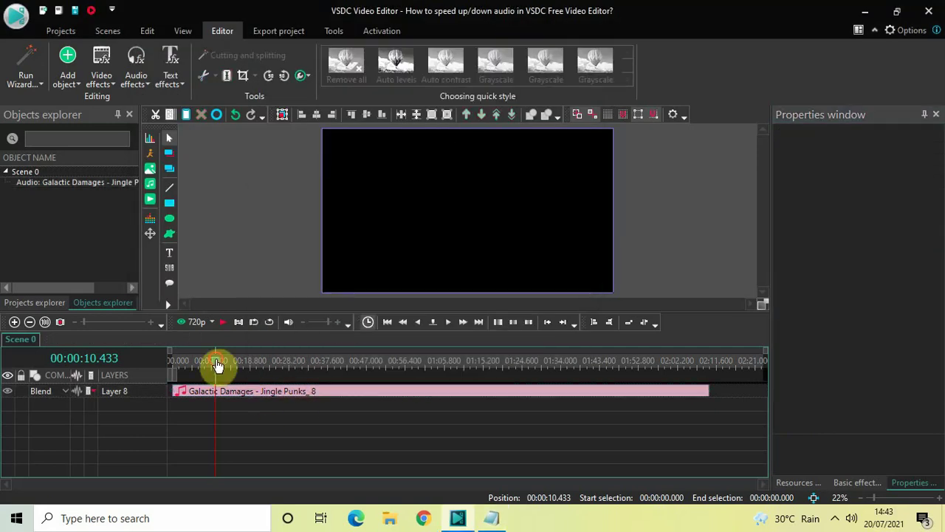
{"action": "left_click_drag", "start_coordinate": [170, 371], "coordinate": [139, 369]}
{"action": "key", "text": "space"}
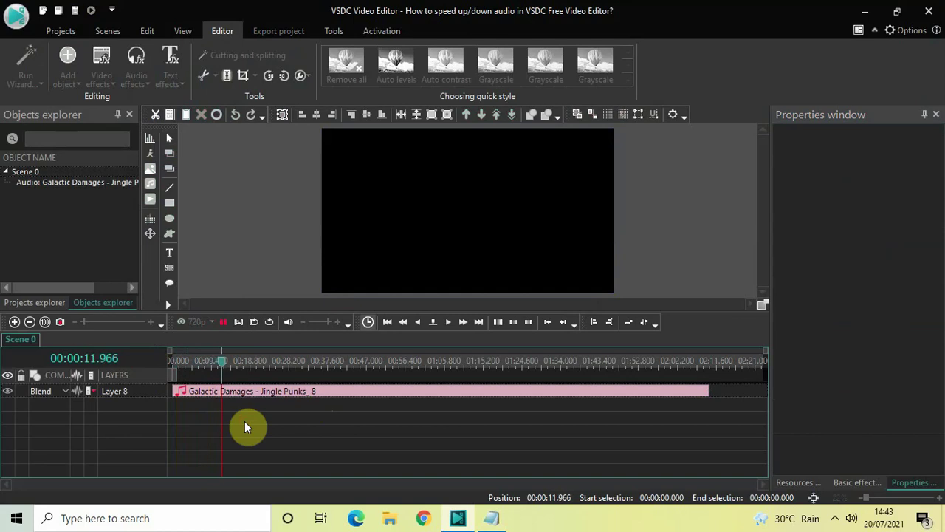
{"action": "key", "text": "space"}
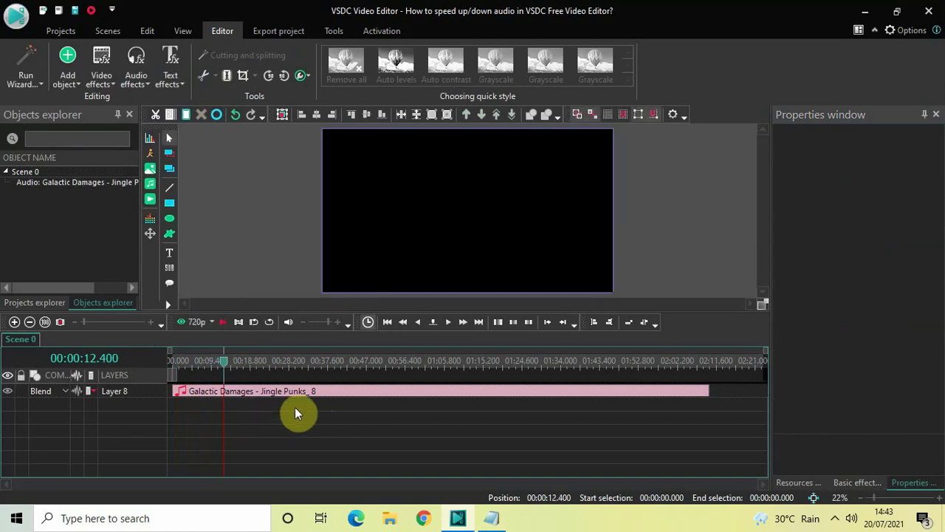
- Open the clip's own timeline, go back to Scene 0, and bring up the Notepad notes
{"action": "double_click", "coordinate": [332, 393]}
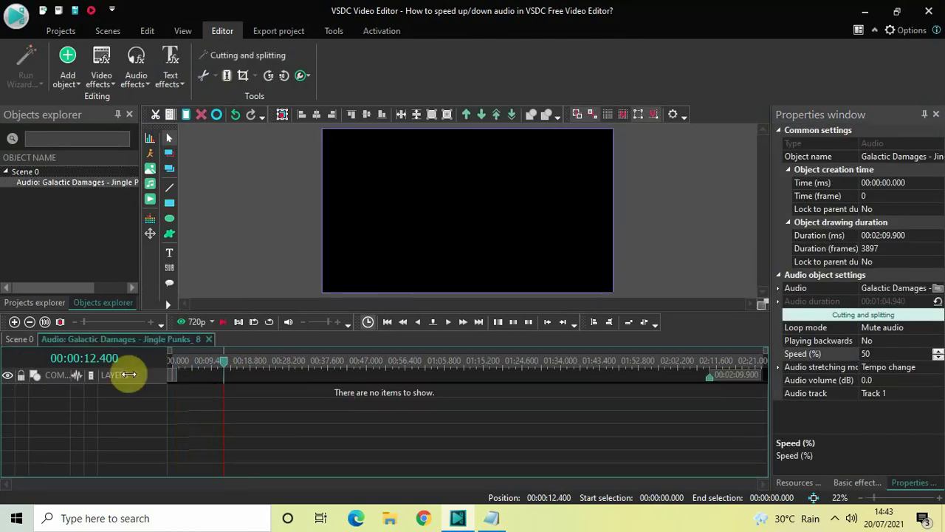
{"action": "left_click", "coordinate": [31, 337]}
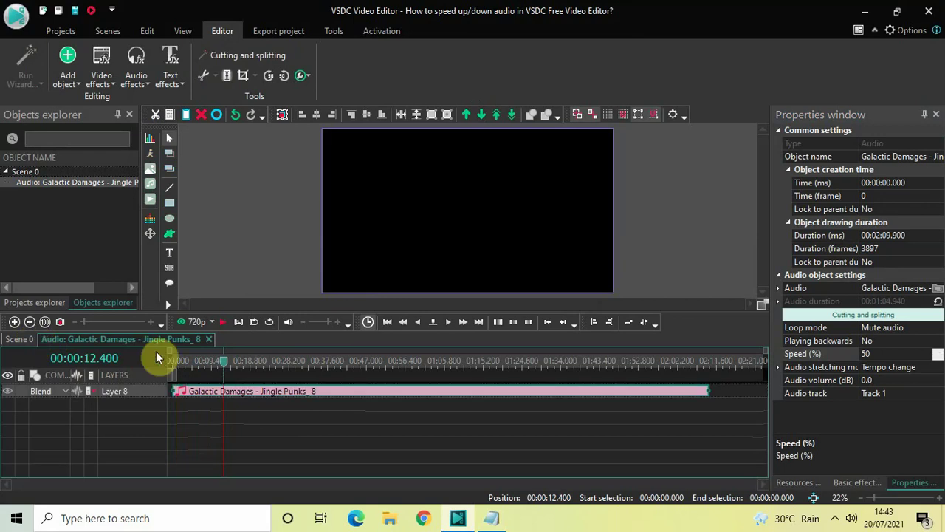
{"action": "mouse_move", "coordinate": [249, 397]}
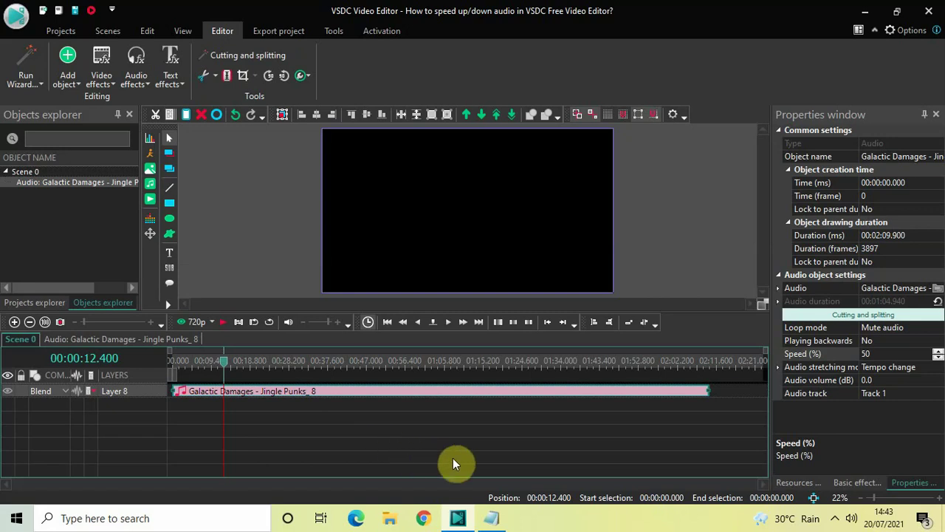
{"action": "left_click", "coordinate": [491, 519]}
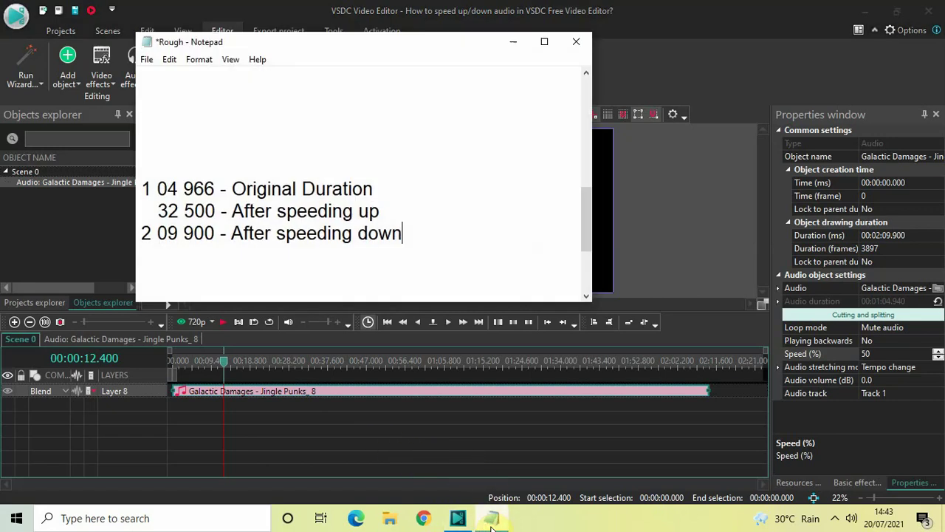
- Maximise the Rough notes, review the text from the top, then minimise Notepad
{"action": "left_click", "coordinate": [544, 43]}
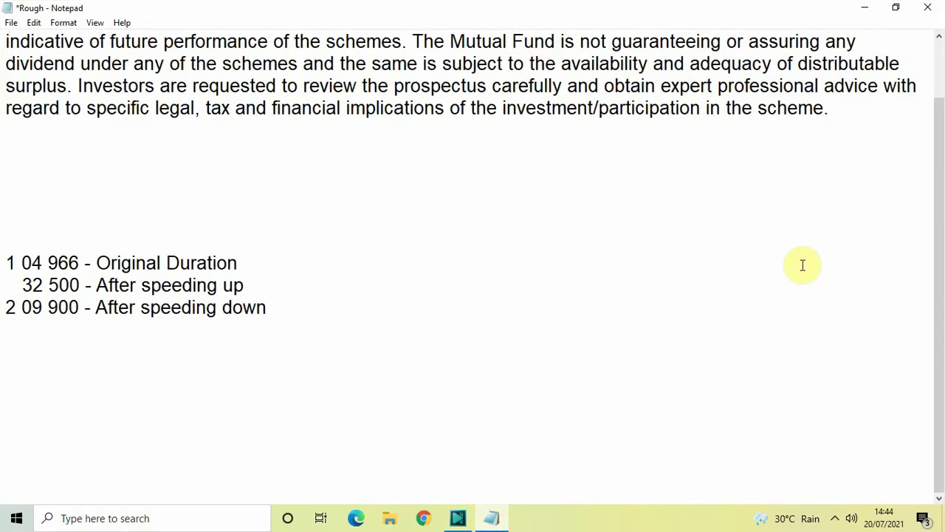
{"action": "scroll", "coordinate": [939, 259], "scroll_direction": "up", "scroll_amount": 1}
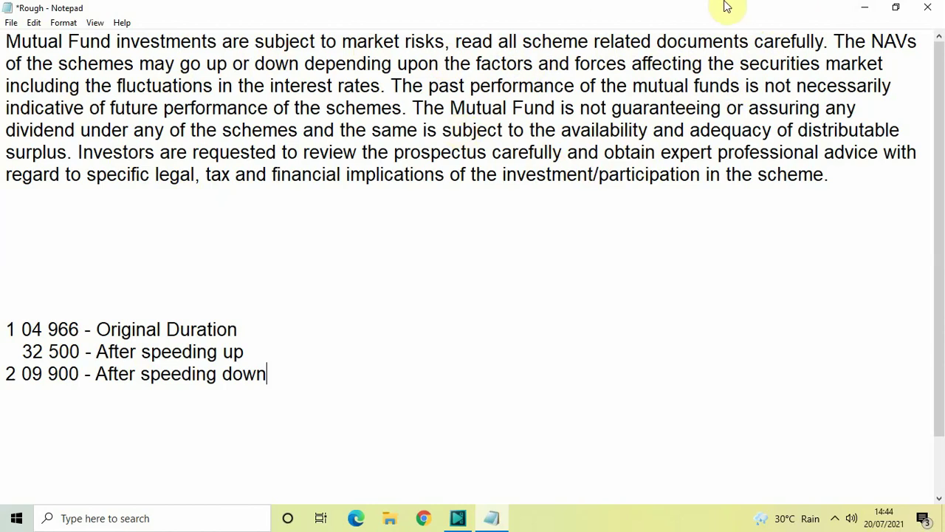
{"action": "left_click", "coordinate": [856, 9]}
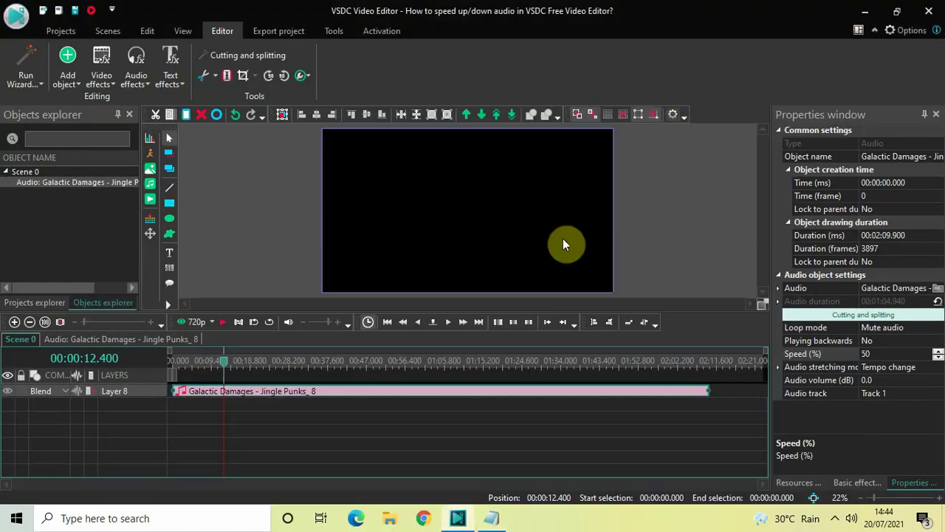
- Delete the existing audio clip and move the playhead back to the start
{"action": "left_click", "coordinate": [419, 399]}
{"action": "key", "text": "Delete"}
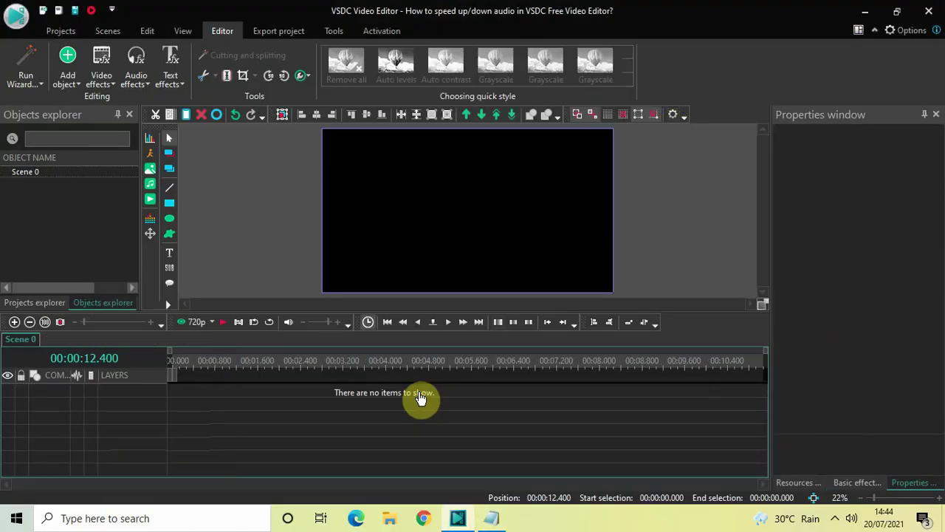
{"action": "left_click", "coordinate": [172, 362]}
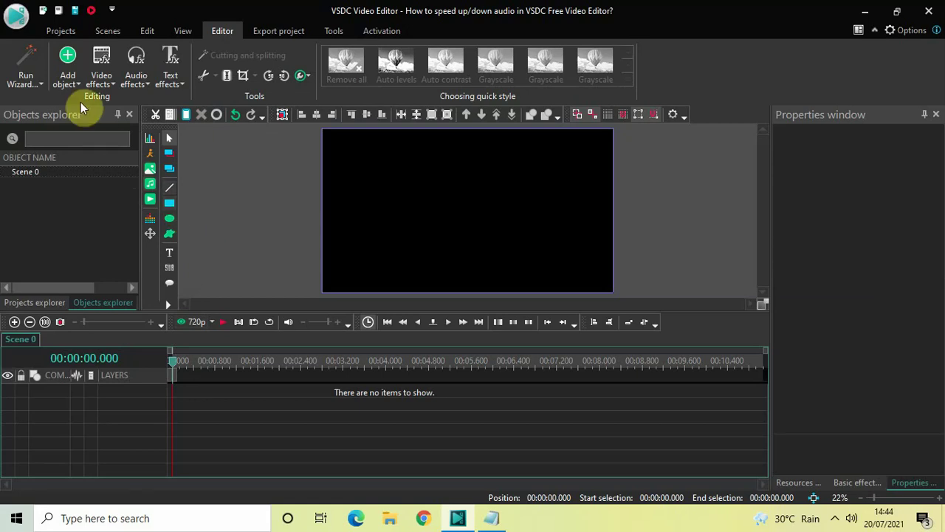
- Import 'Mutual funds are subject to market risk' from Downloads as audio at the default position
{"action": "left_click", "coordinate": [67, 74]}
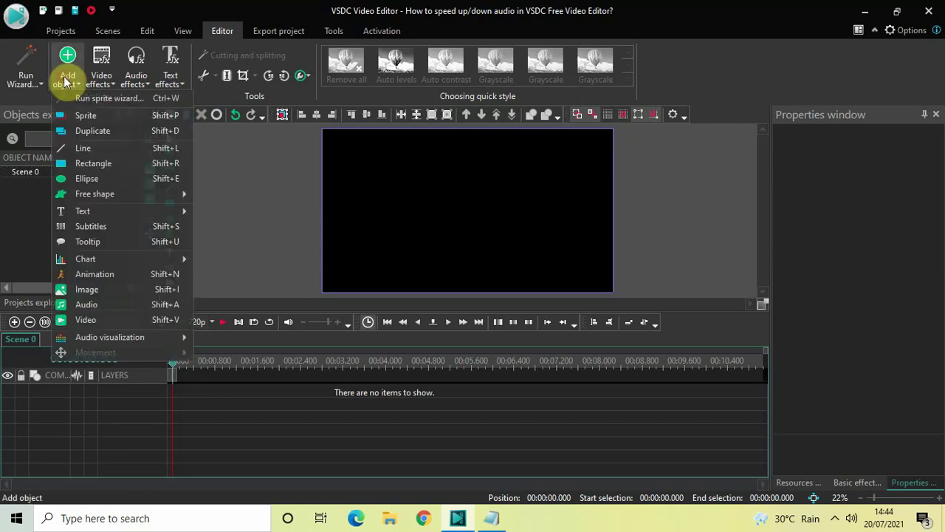
{"action": "left_click", "coordinate": [113, 301]}
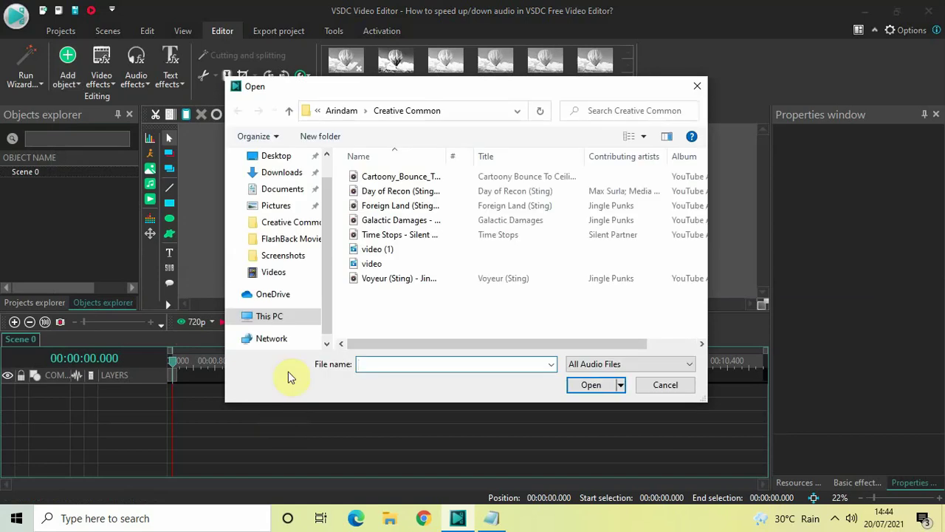
{"action": "left_click", "coordinate": [283, 179]}
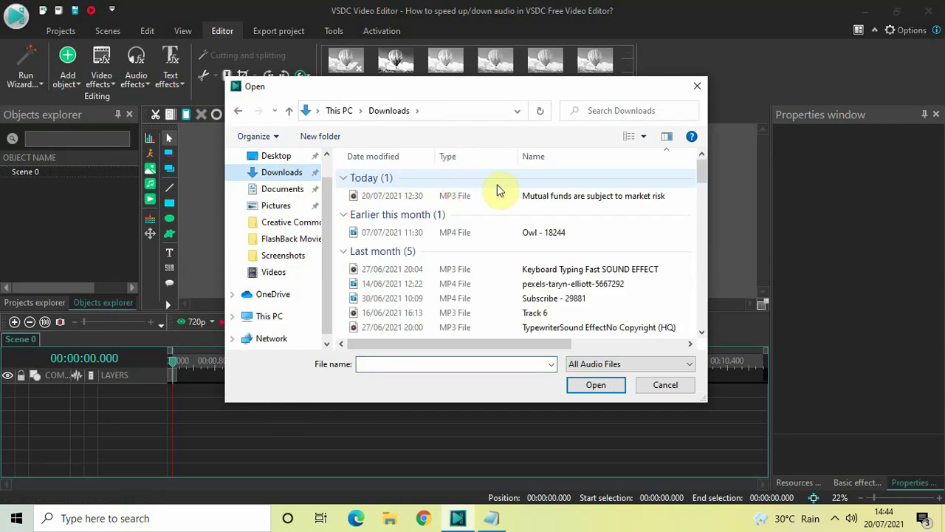
{"action": "left_click", "coordinate": [563, 198]}
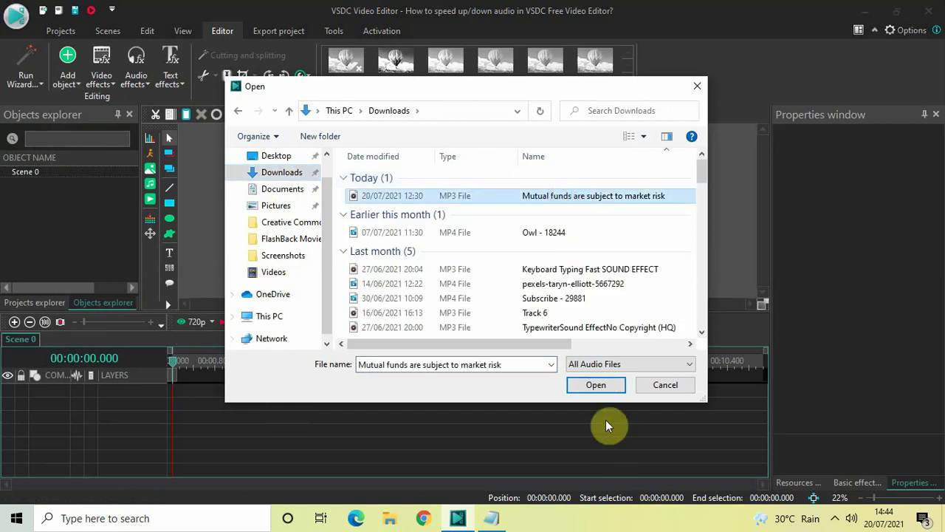
{"action": "left_click", "coordinate": [596, 386]}
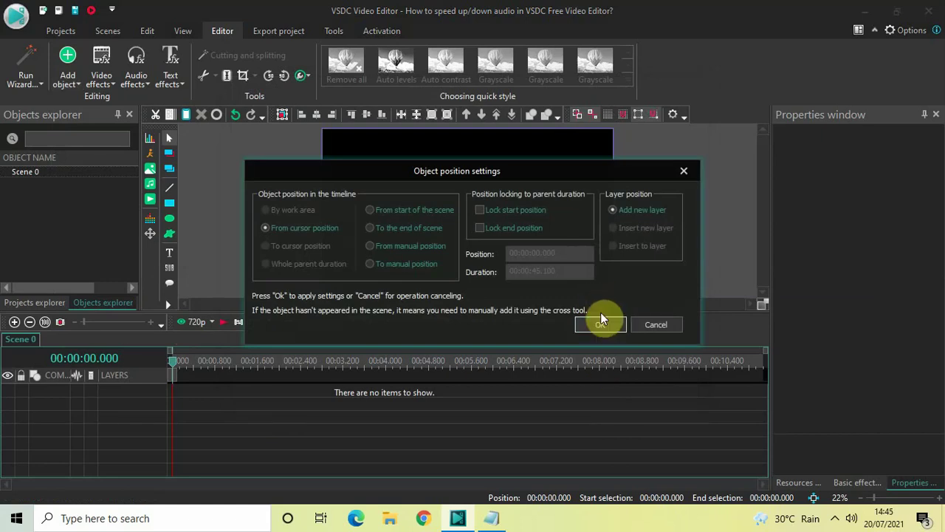
{"action": "left_click", "coordinate": [605, 323]}
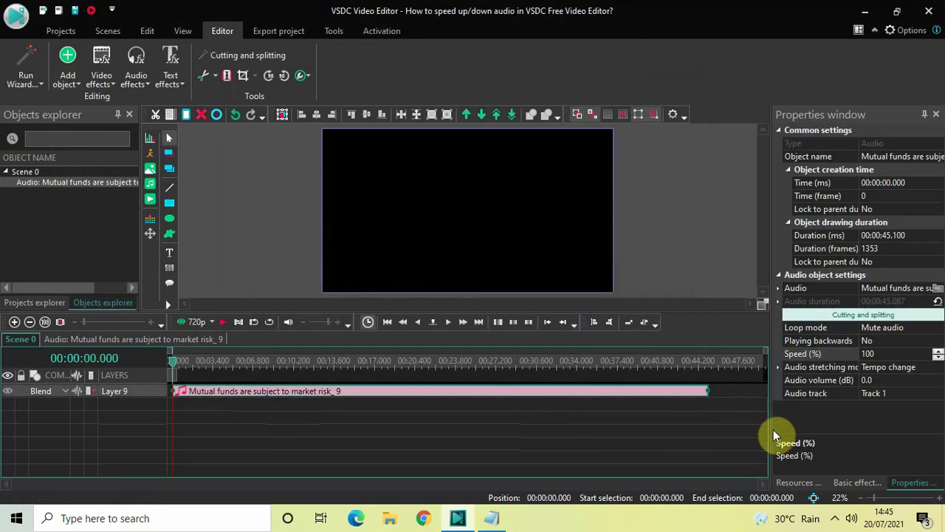
- Raise the narration clip's Audio volume (dB) to 10.0 with the slider, then play the project
{"action": "left_click", "coordinate": [937, 379]}
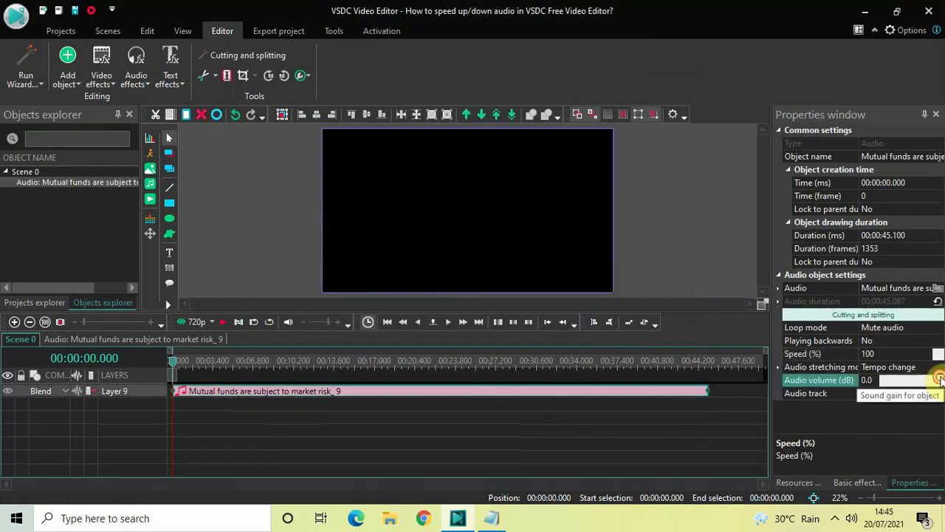
{"action": "left_click", "coordinate": [940, 379]}
{"action": "left_click", "coordinate": [939, 378]}
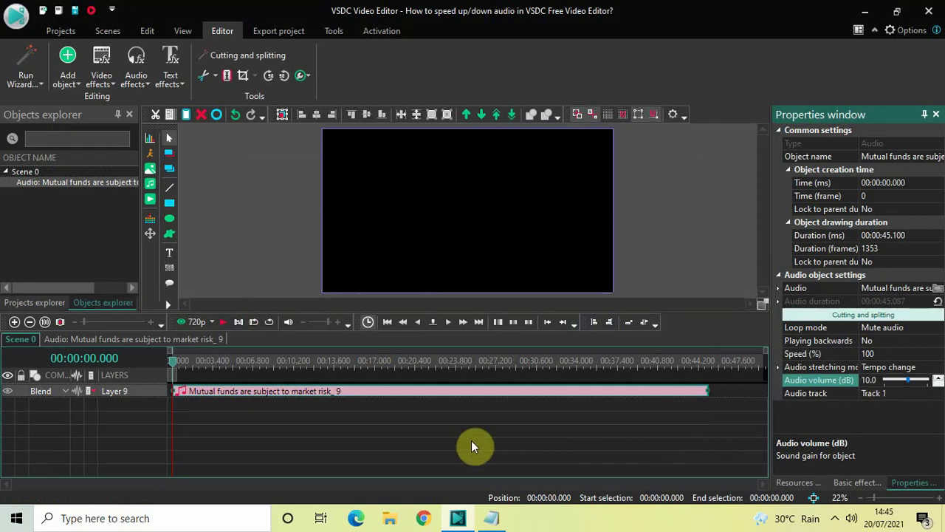
{"action": "type", "text": "6"}
{"action": "key", "text": "Down"}
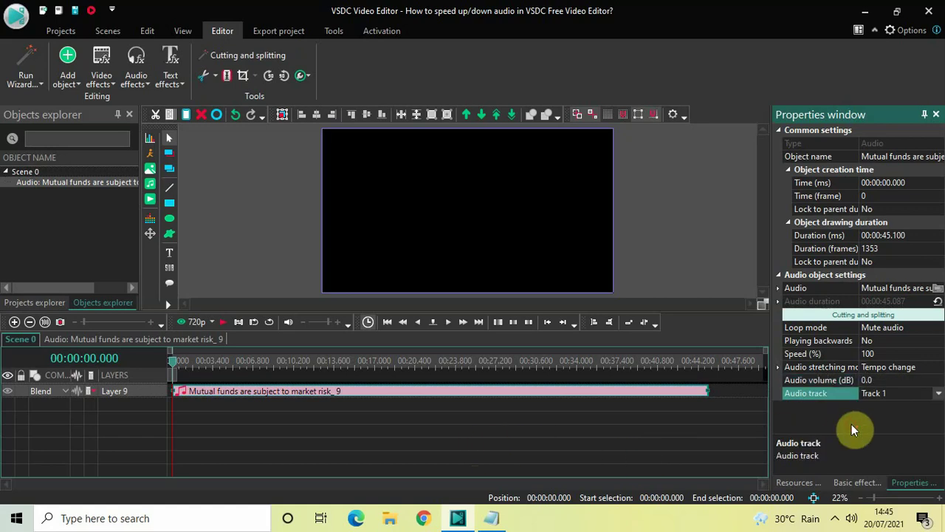
{"action": "left_click", "coordinate": [832, 380]}
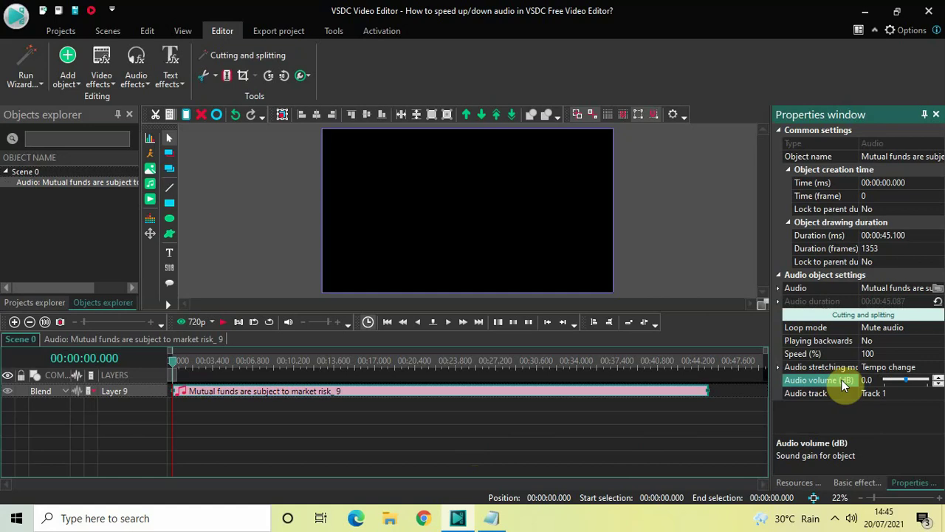
{"action": "left_click", "coordinate": [935, 378]}
{"action": "left_click", "coordinate": [936, 377]}
{"action": "left_click", "coordinate": [871, 423]}
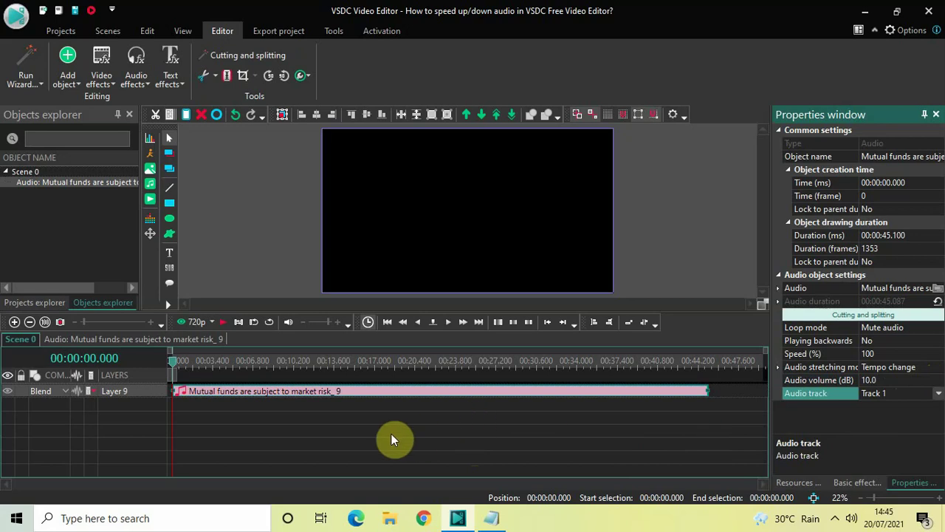
{"action": "key", "text": "space"}
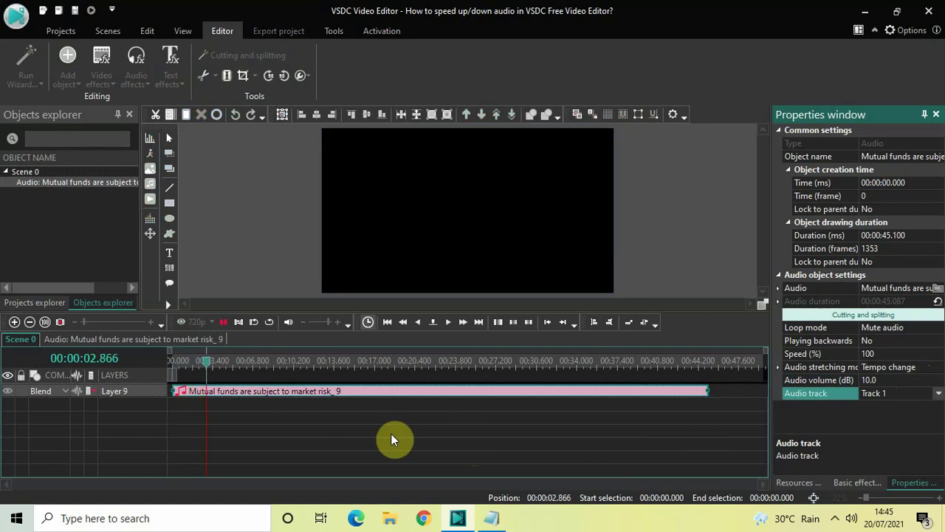
{"action": "left_click", "coordinate": [493, 522]}
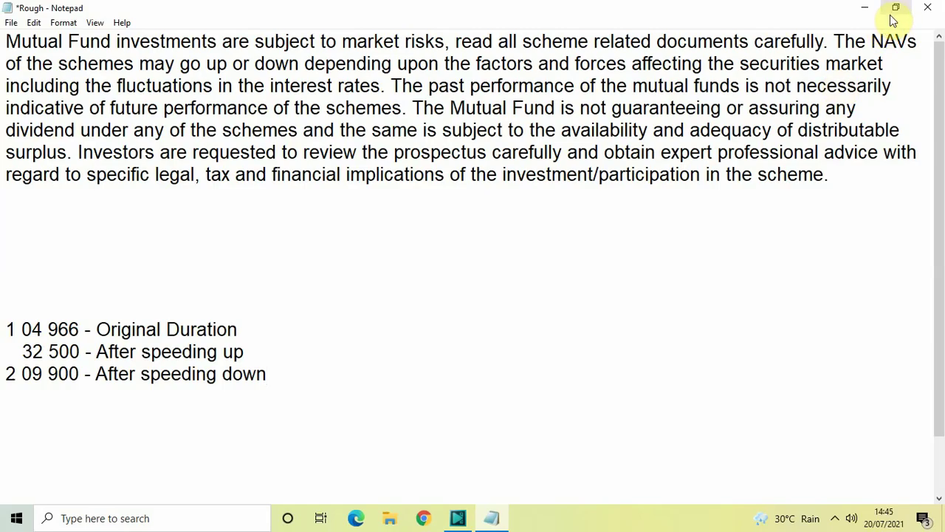
{"action": "left_click", "coordinate": [895, 9]}
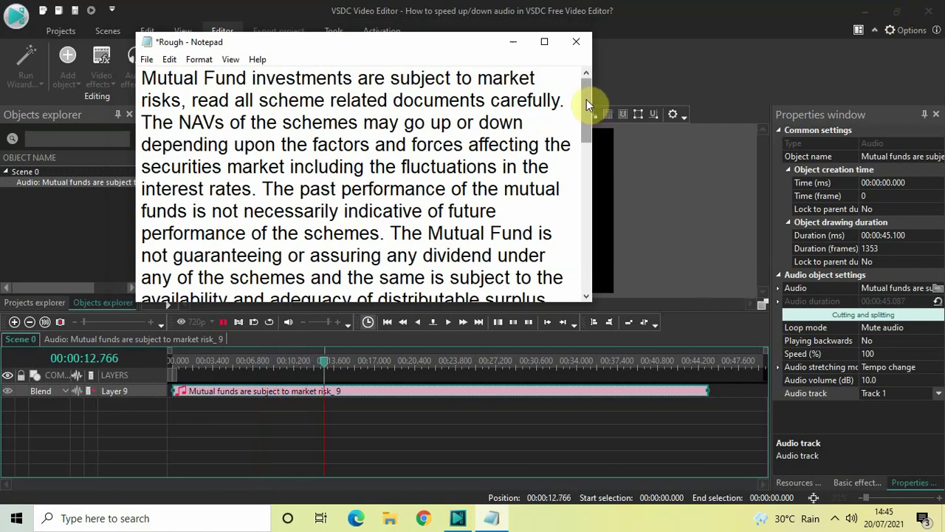
{"action": "left_click", "coordinate": [517, 49]}
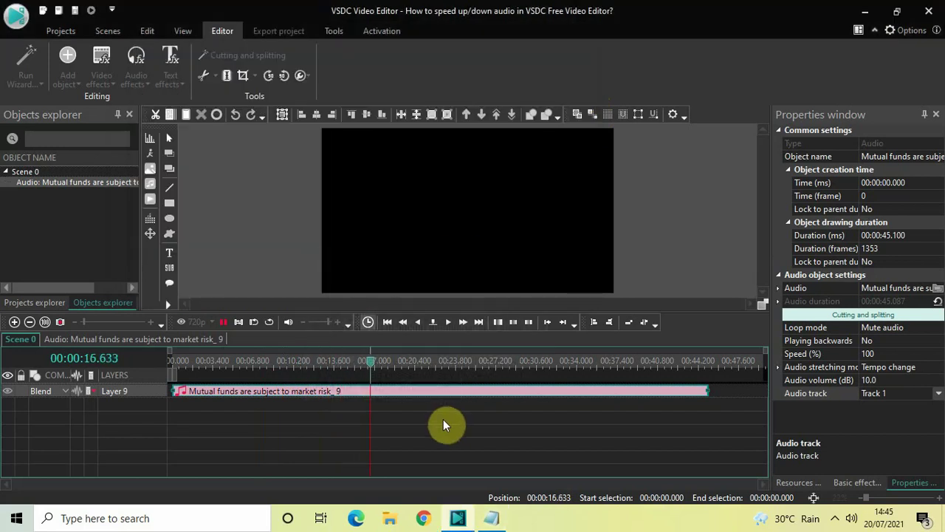
{"action": "key", "text": "space"}
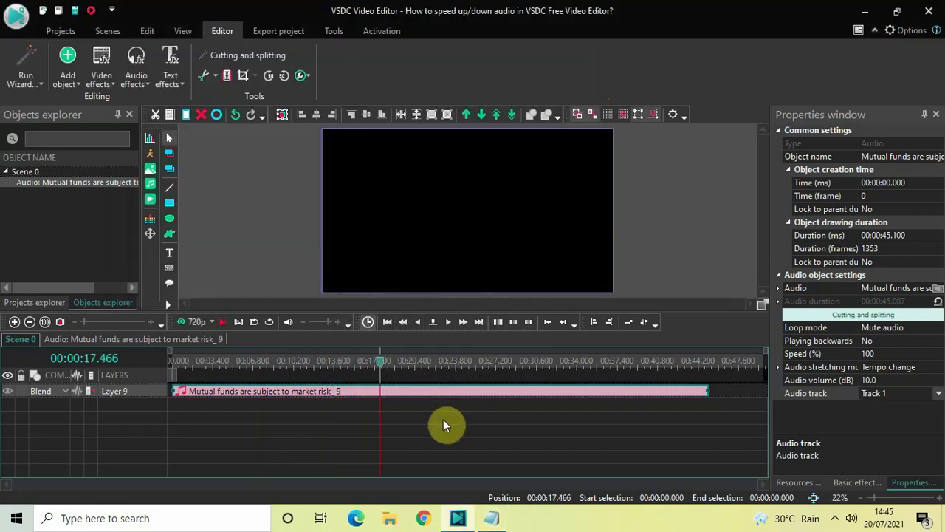
{"action": "left_click_drag", "start_coordinate": [382, 367], "coordinate": [127, 367]}
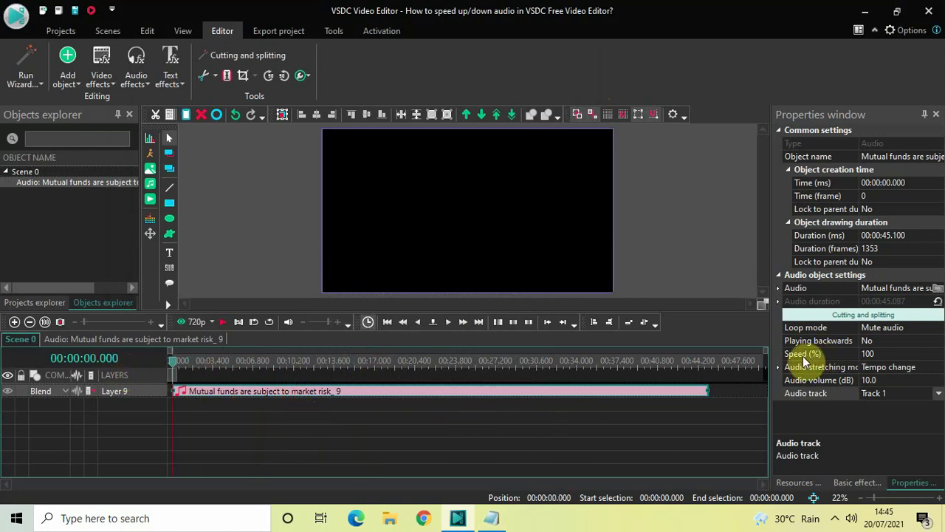
- Change the narration's Speed (%) from 100 to 200
{"action": "left_click", "coordinate": [883, 357]}
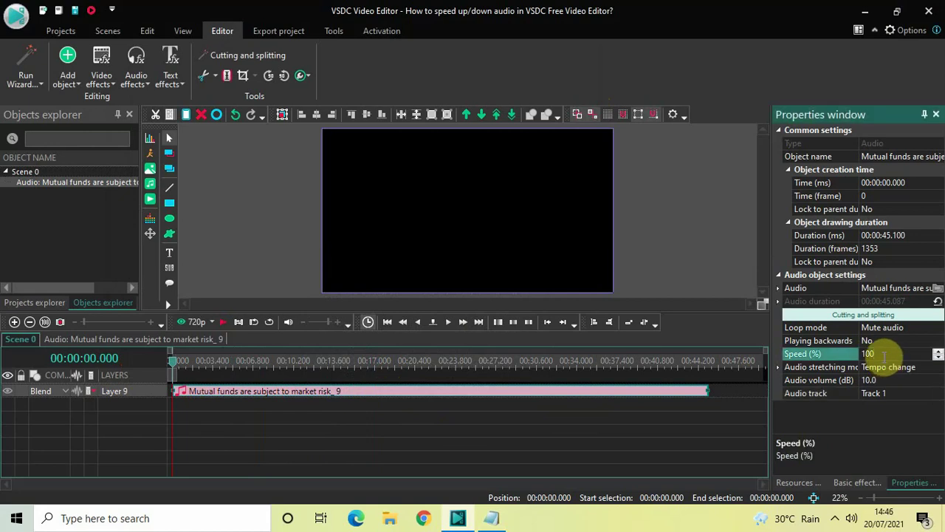
{"action": "key", "text": "BackSpace"}
{"action": "key", "text": "BackSpace"}
{"action": "key", "text": "BackSpace"}
{"action": "type", "text": "200"}
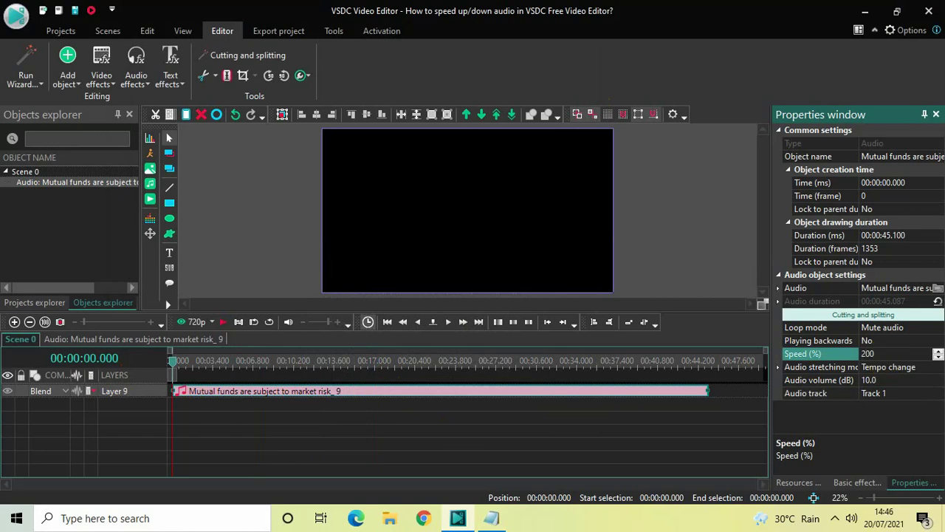
{"action": "key", "text": "Return"}
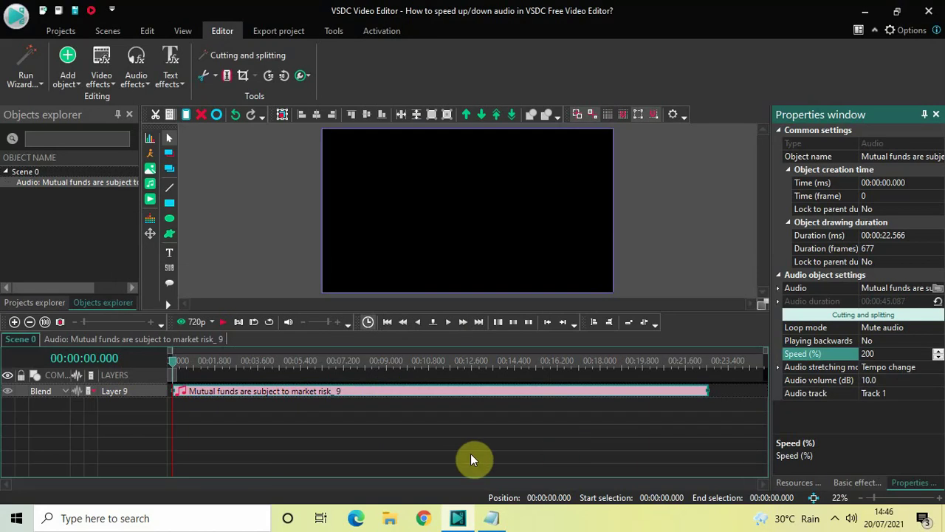
- Preview the sped-up narration, stop it, and return the playhead to the start
{"action": "key", "text": "space"}
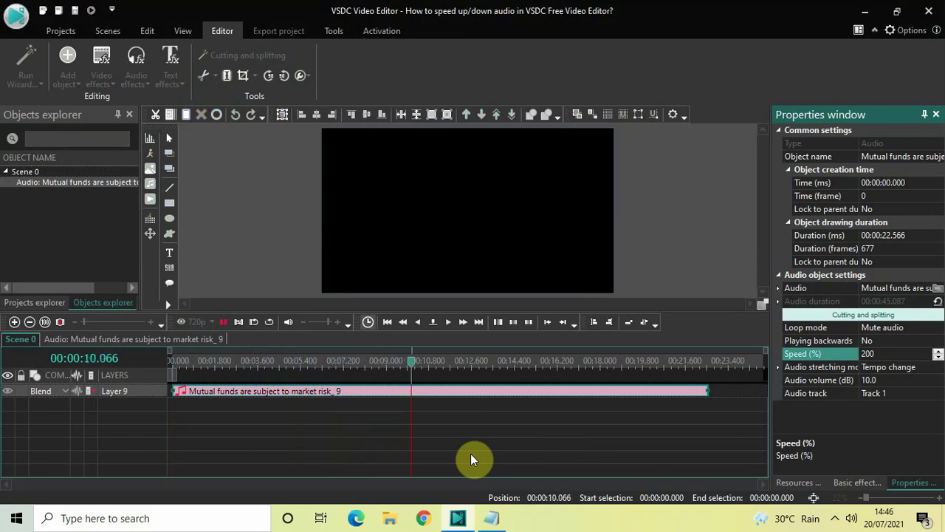
{"action": "key", "text": "space"}
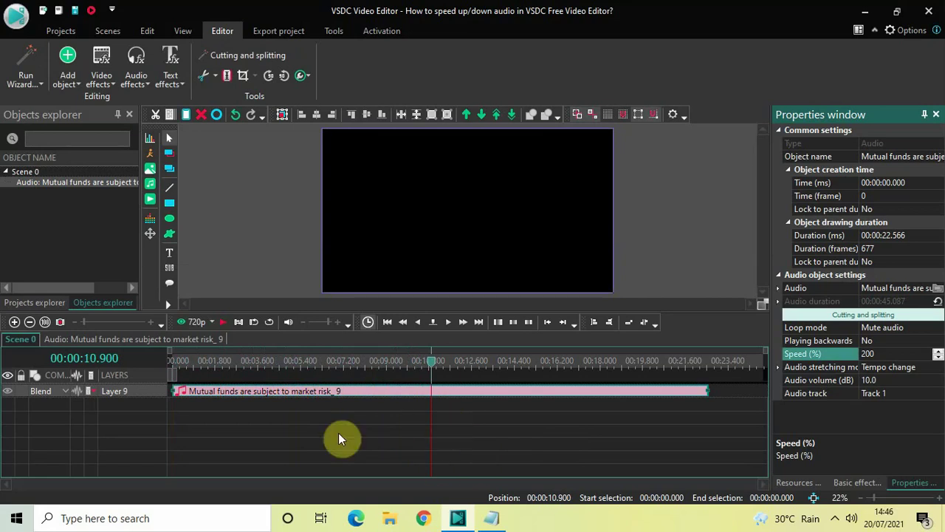
{"action": "left_click", "coordinate": [171, 362]}
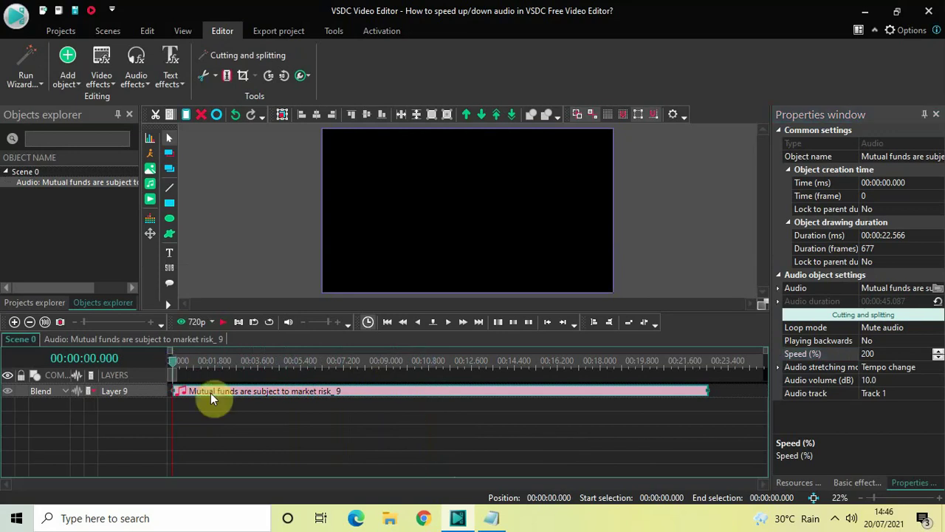